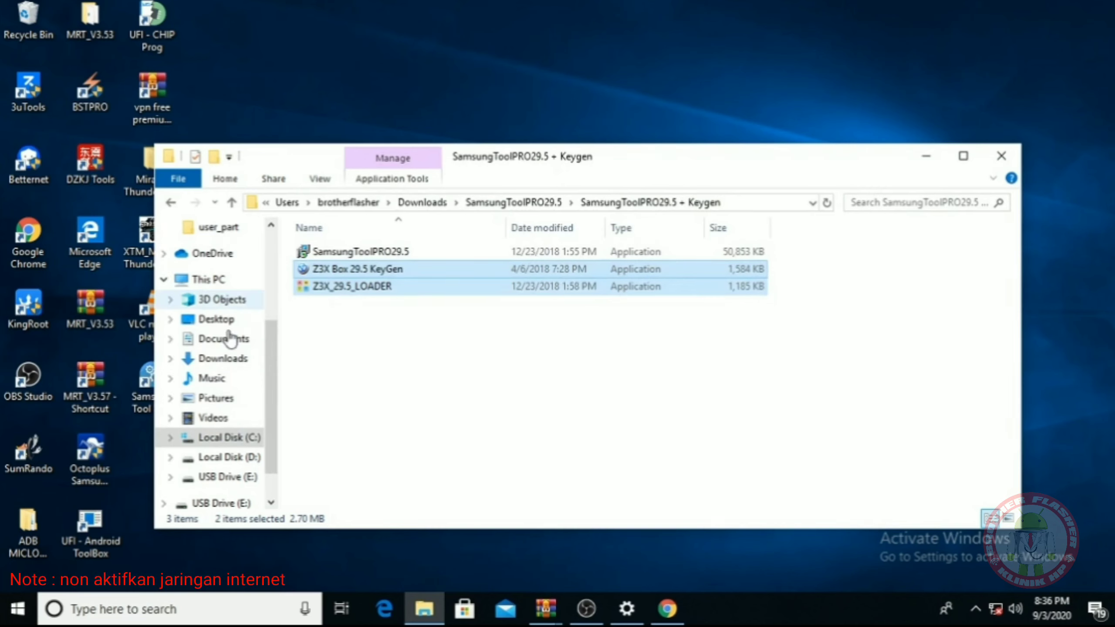
- Open the BROTHER FLASHER folder inside Documents
{"action": "left_click", "coordinate": [216, 358]}
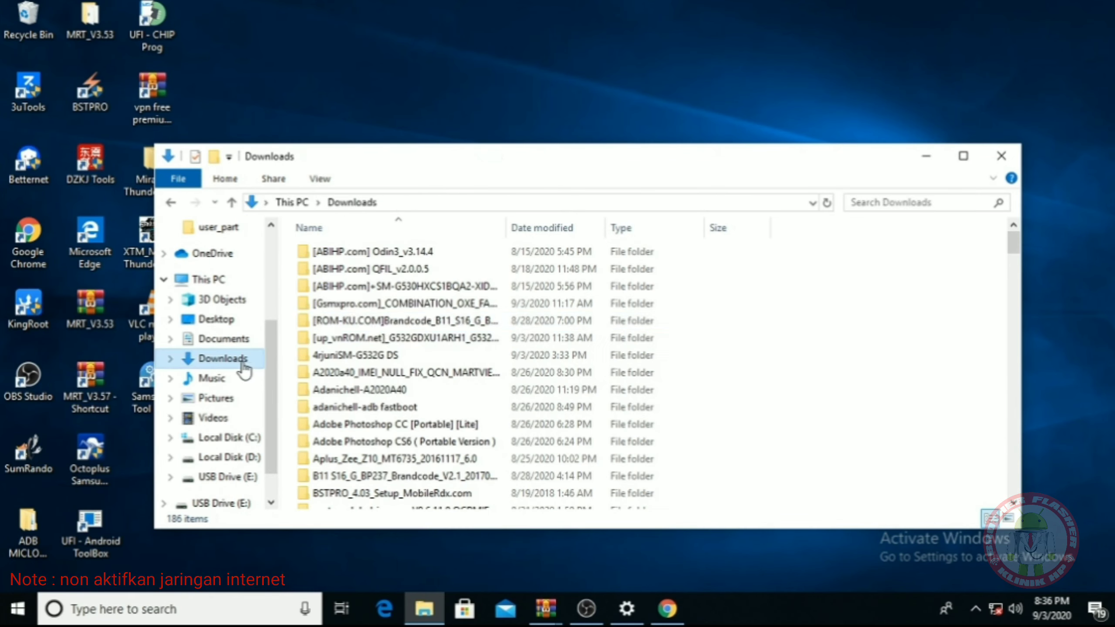
{"action": "left_click", "coordinate": [223, 338]}
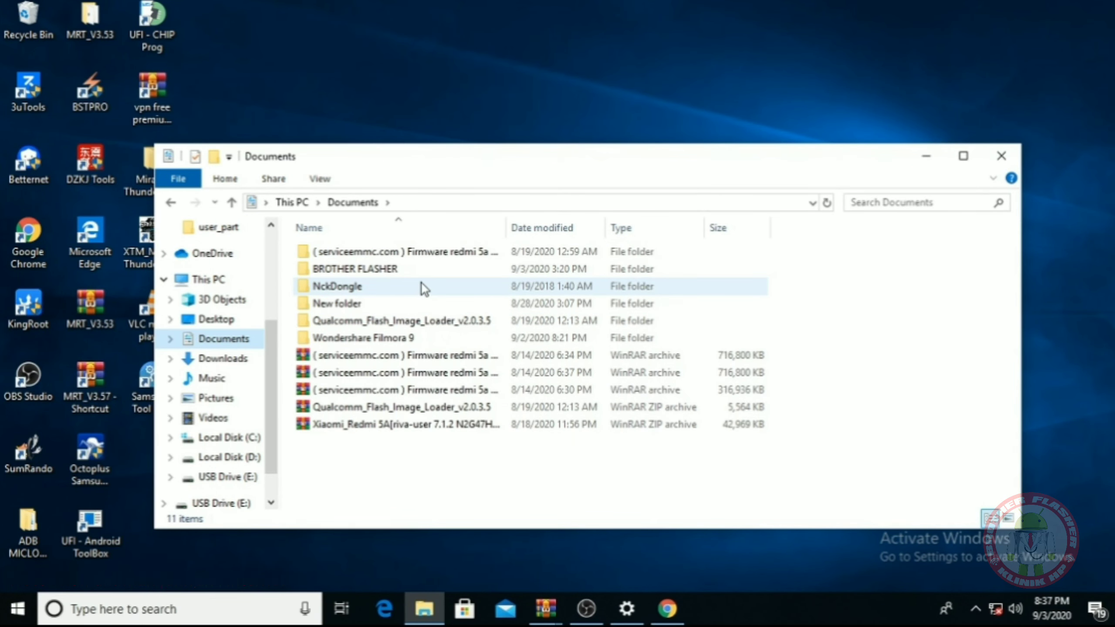
{"action": "left_click_drag", "start_coordinate": [496, 159], "coordinate": [587, 53]}
{"action": "double_click", "coordinate": [467, 161]}
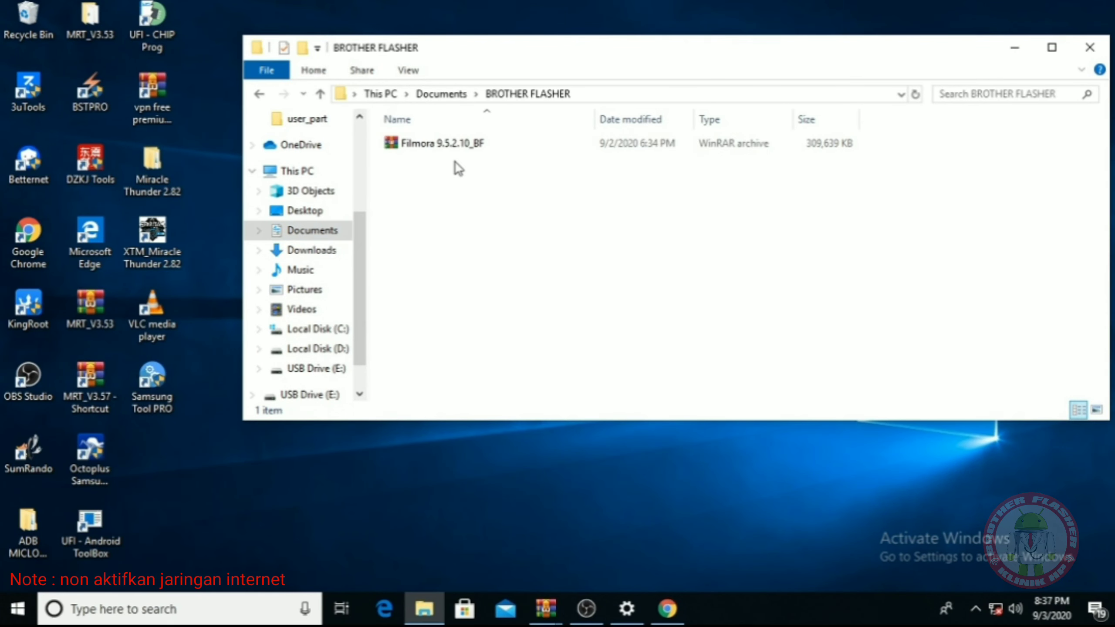
{"action": "left_click_drag", "start_coordinate": [528, 59], "coordinate": [463, 55]}
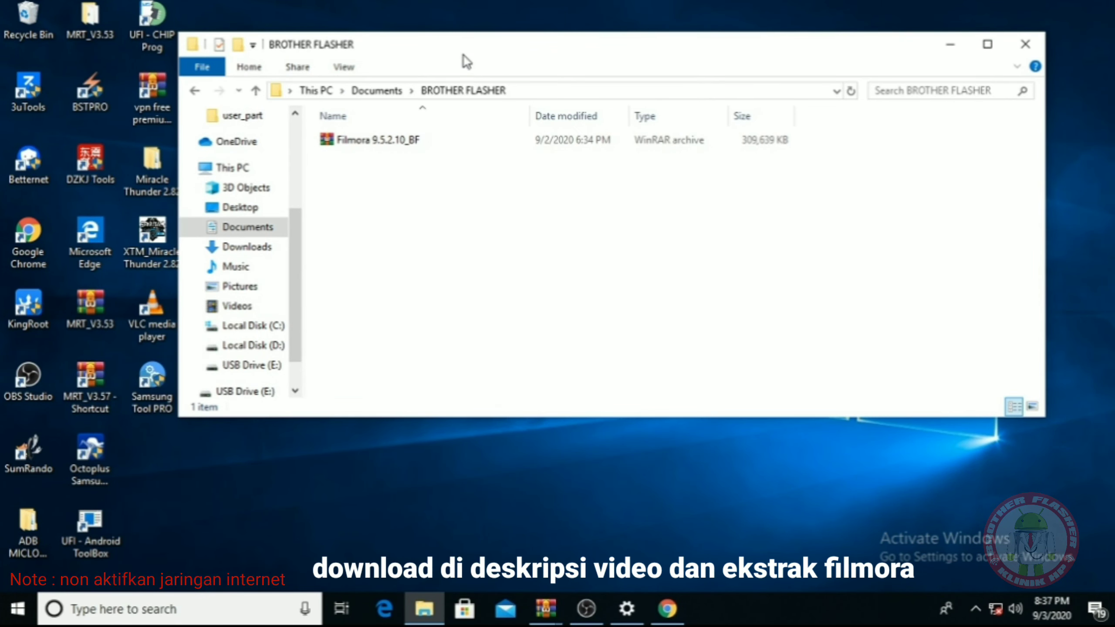
- Extract the Filmora 9.5.2.10_BF archive into a folder of the same name
{"action": "right_click", "coordinate": [388, 144]}
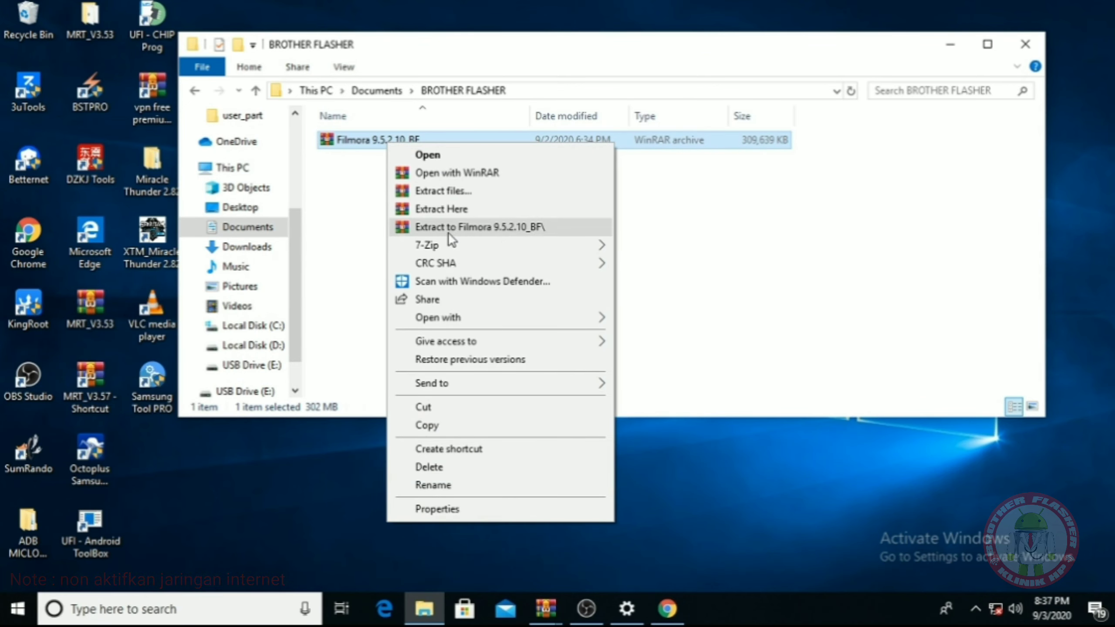
{"action": "left_click", "coordinate": [527, 225]}
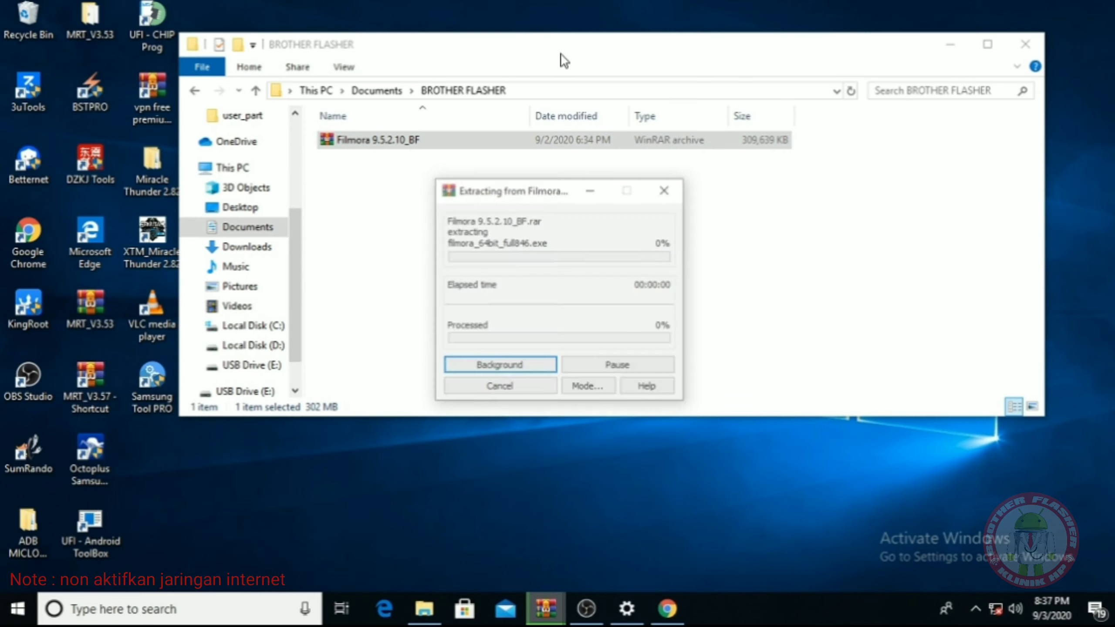
{"action": "left_click_drag", "start_coordinate": [565, 54], "coordinate": [492, 46]}
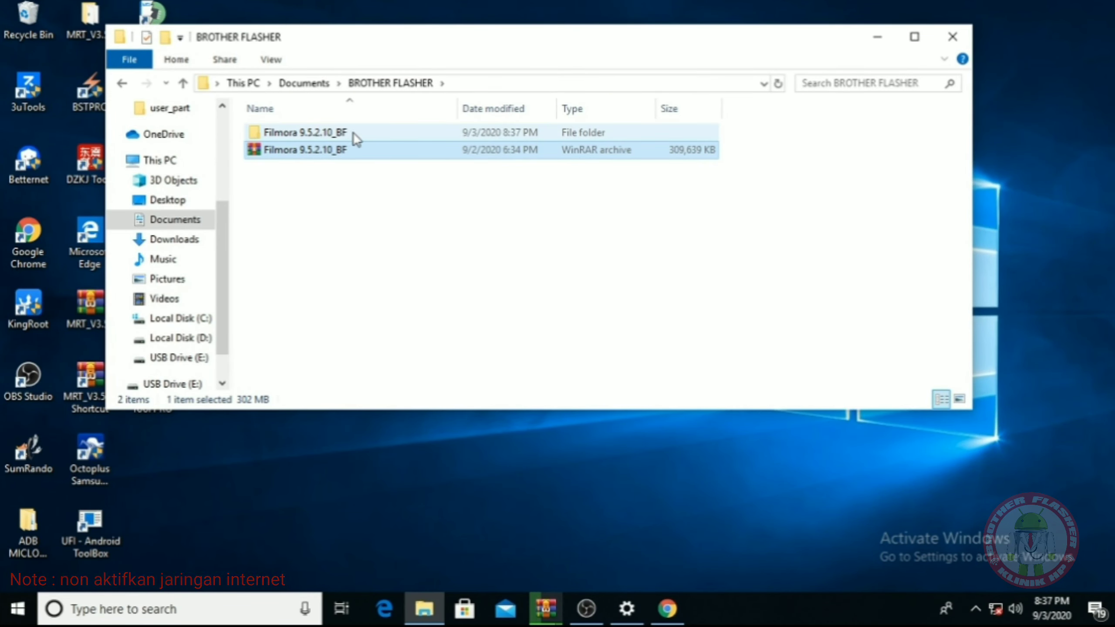
- Open the extracted Filmora 9.5.2.10_BF folder and its Filmora 9.5.2.10 subfolder
{"action": "double_click", "coordinate": [303, 133]}
{"action": "left_click", "coordinate": [322, 134]}
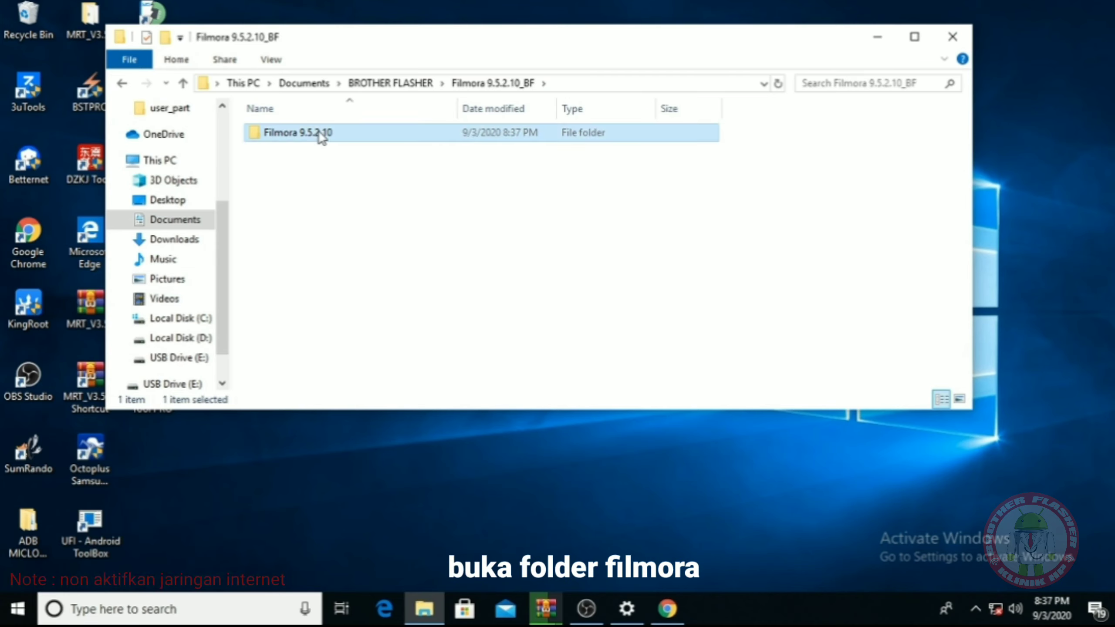
{"action": "double_click", "coordinate": [320, 133]}
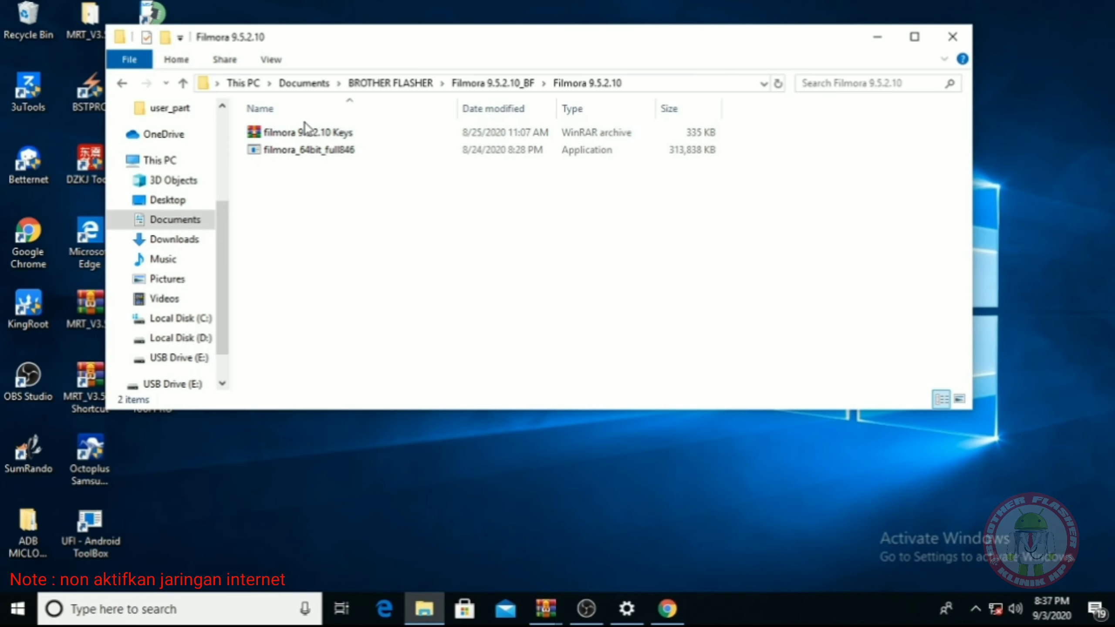
- Extract the filmora 9.5.2.10 Keys archive into its own folder
{"action": "right_click", "coordinate": [306, 157]}
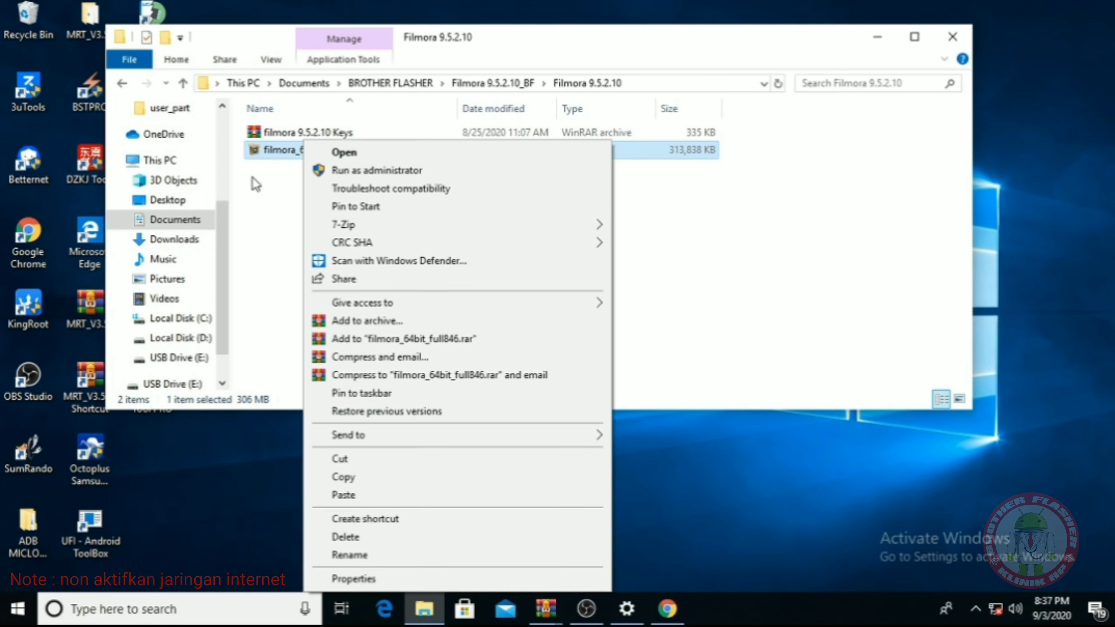
{"action": "left_click", "coordinate": [252, 178]}
{"action": "left_click", "coordinate": [263, 133]}
{"action": "right_click", "coordinate": [263, 134]}
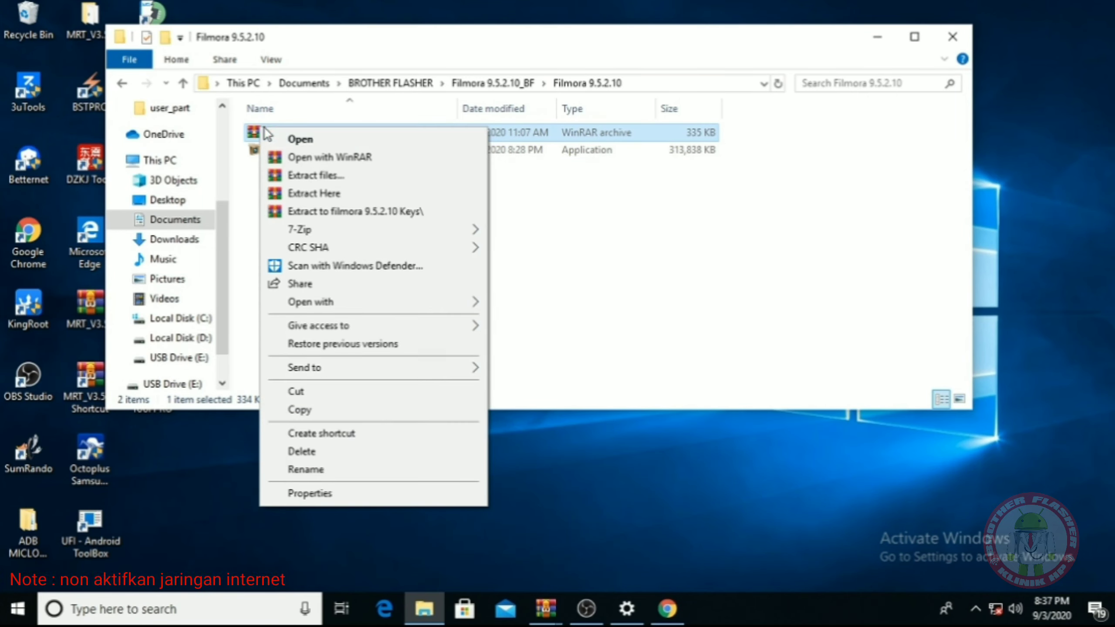
{"action": "left_click", "coordinate": [317, 212]}
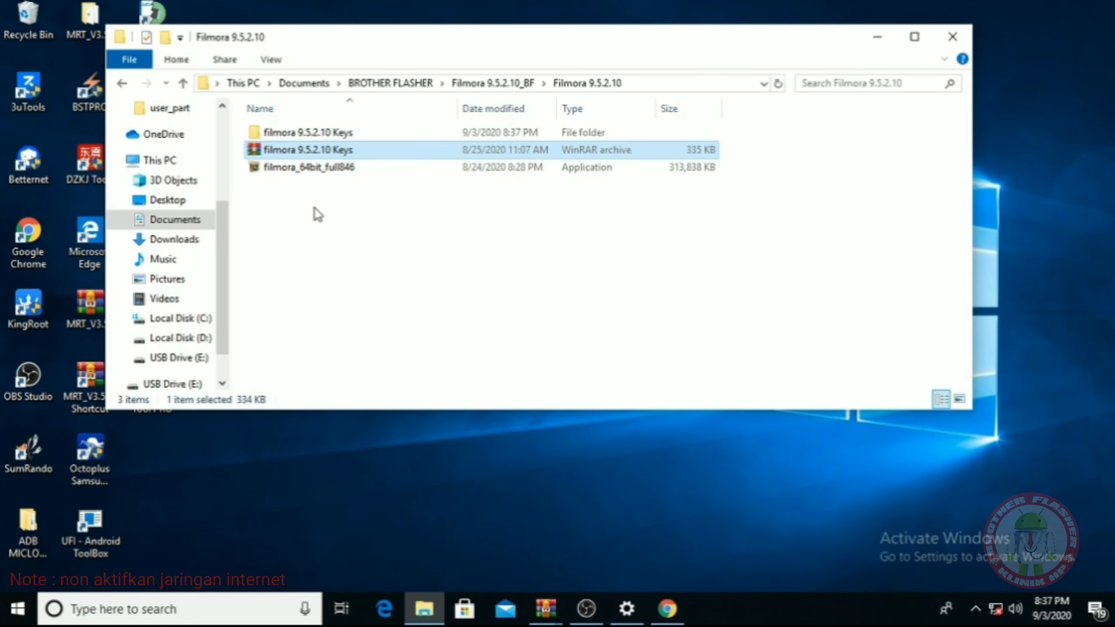
- Look through the files in the extracted Keys folder and return to the Filmora 9.5.2.10 folder
{"action": "left_click", "coordinate": [309, 134]}
{"action": "double_click", "coordinate": [321, 132]}
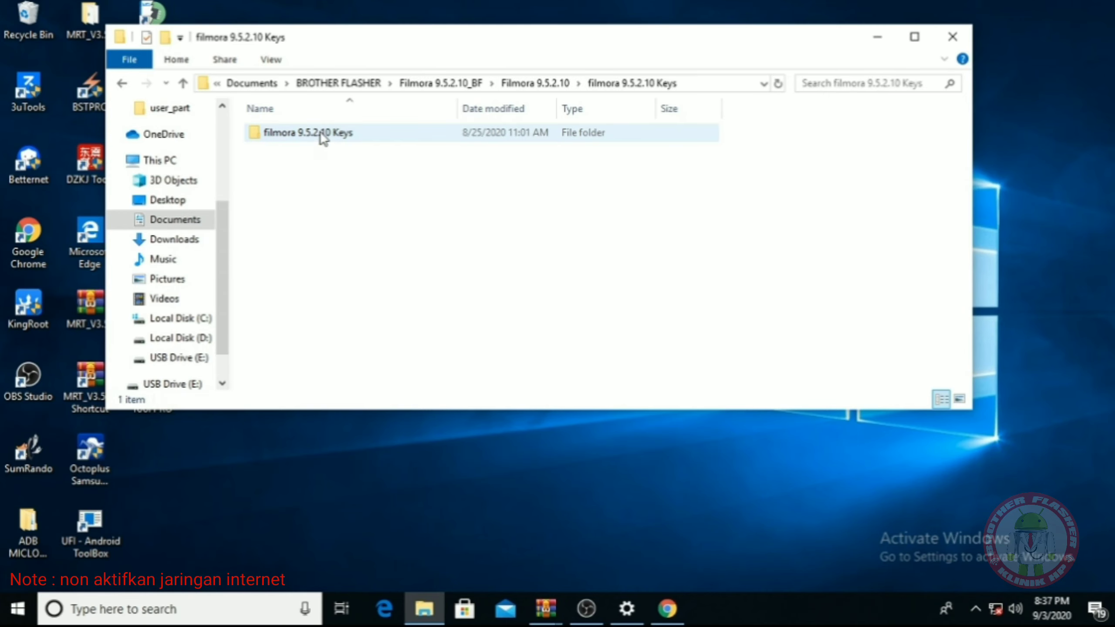
{"action": "double_click", "coordinate": [290, 133]}
{"action": "double_click", "coordinate": [294, 133]}
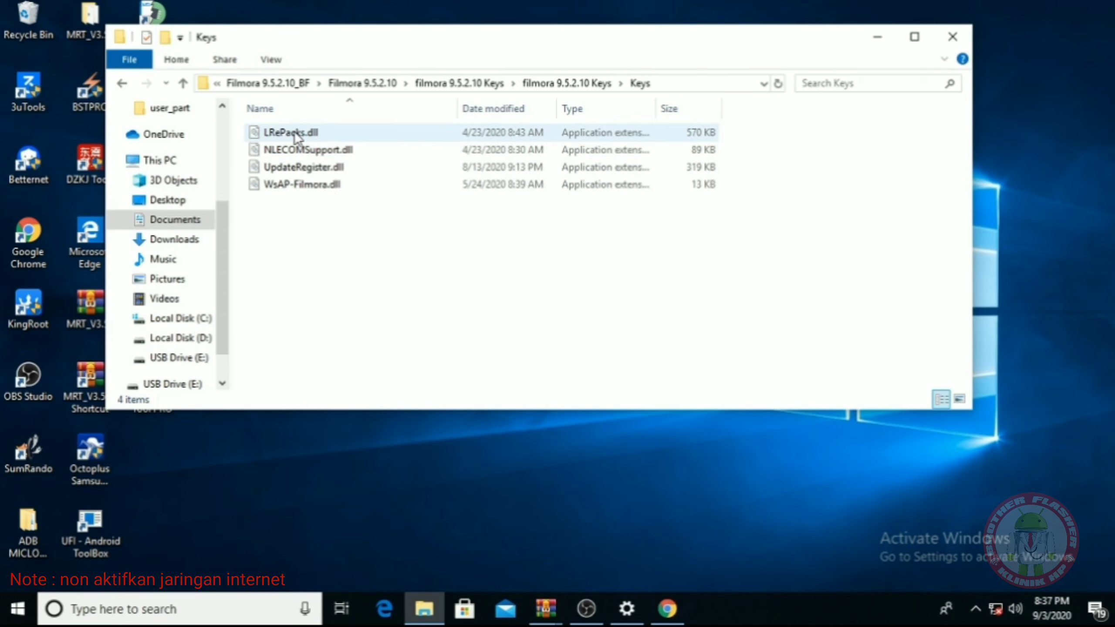
{"action": "left_click_drag", "start_coordinate": [305, 252], "coordinate": [323, 124]}
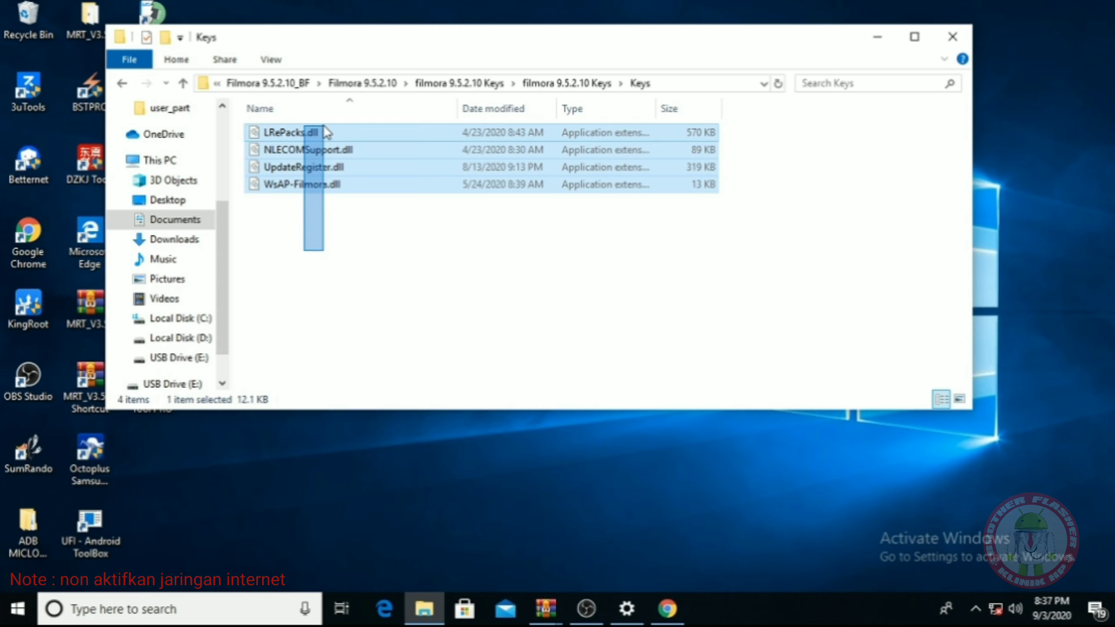
{"action": "left_click", "coordinate": [314, 347]}
{"action": "left_click", "coordinate": [122, 83]}
{"action": "left_click", "coordinate": [122, 84]}
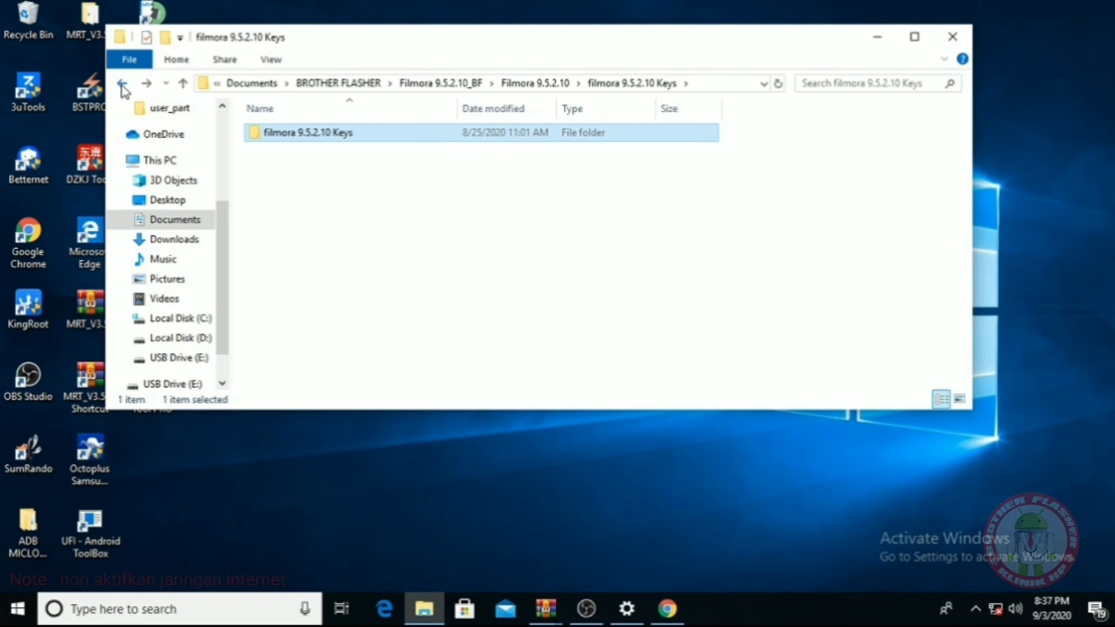
{"action": "left_click", "coordinate": [122, 84]}
- Run the filmora_64bit_full846 installer as administrator with English as the setup language
{"action": "left_click", "coordinate": [293, 168]}
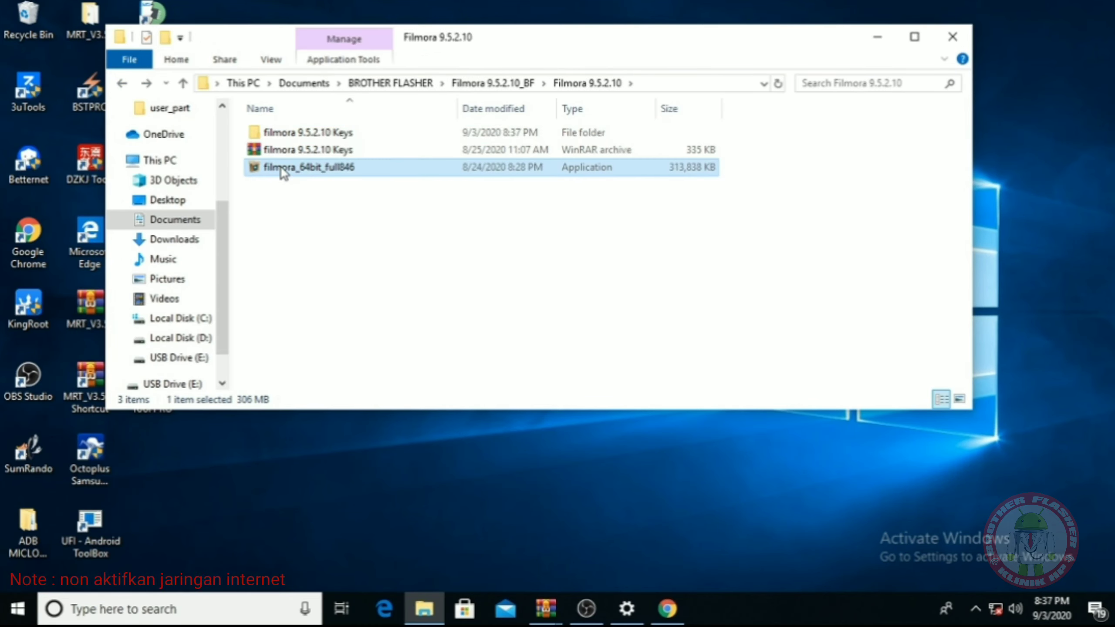
{"action": "right_click", "coordinate": [280, 168]}
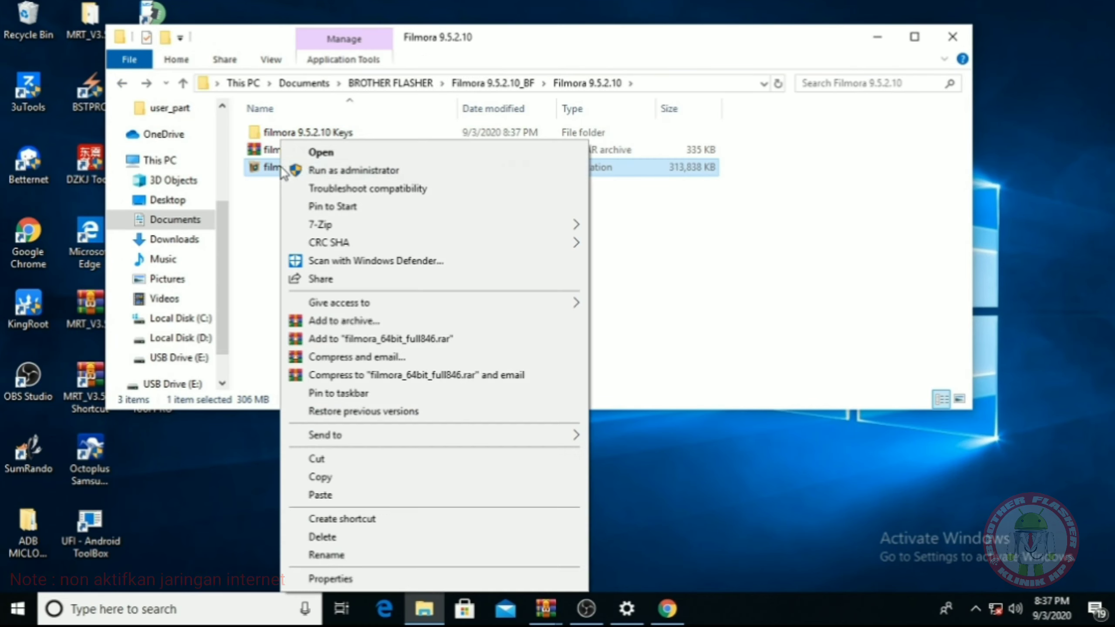
{"action": "left_click", "coordinate": [374, 171]}
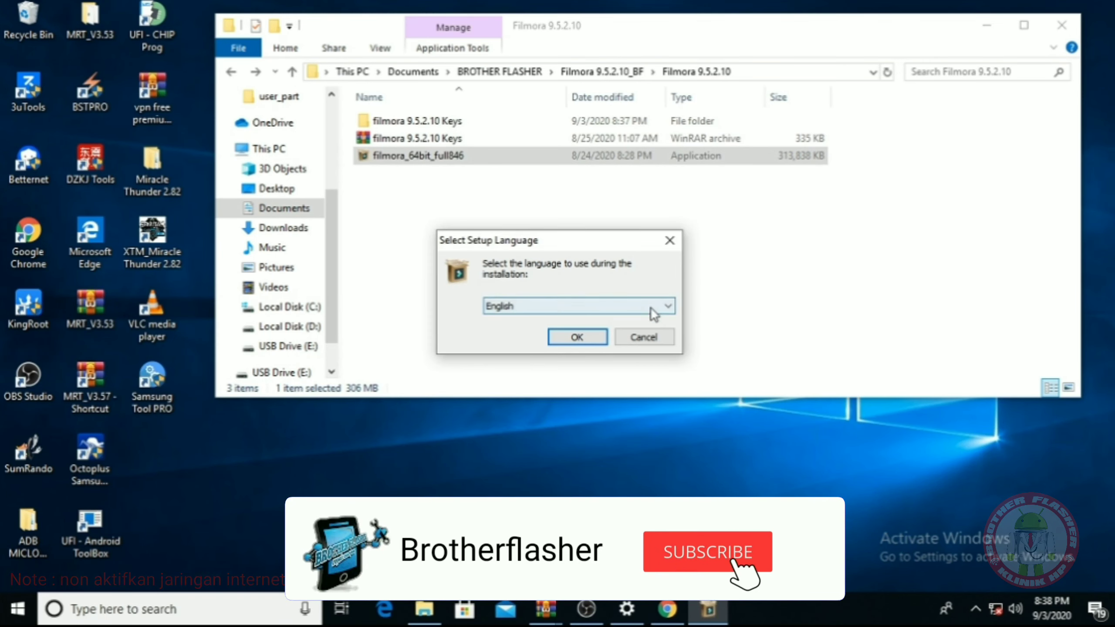
{"action": "left_click", "coordinate": [574, 343]}
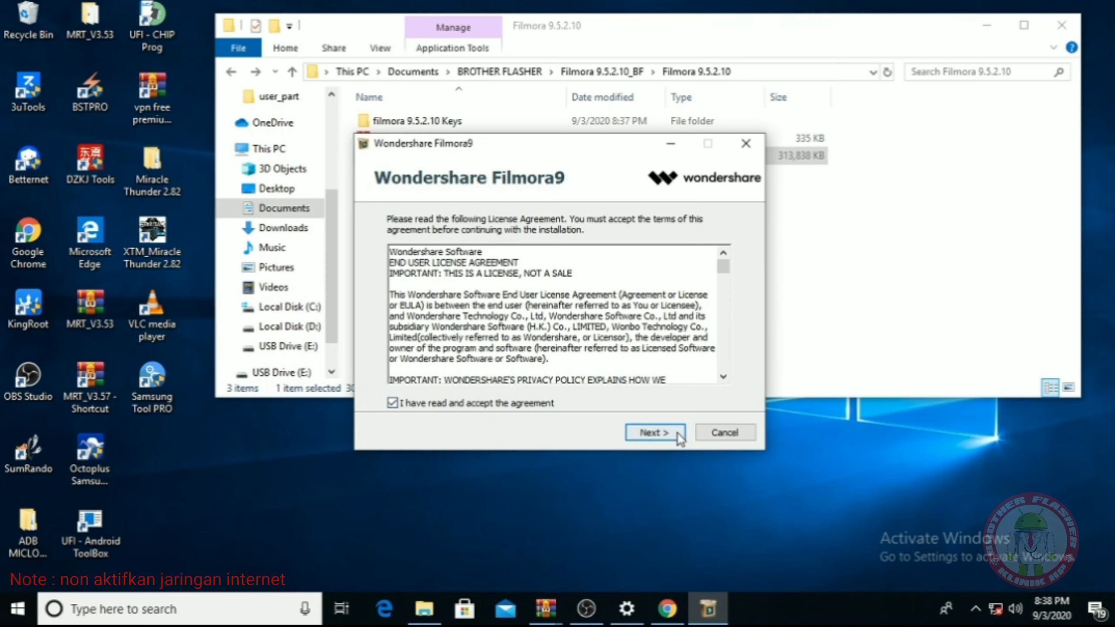
- Accept the license agreement to install Wondershare Filmora9, and close the Edge window that opens during setup
{"action": "left_click", "coordinate": [665, 432]}
{"action": "left_click", "coordinate": [654, 432]}
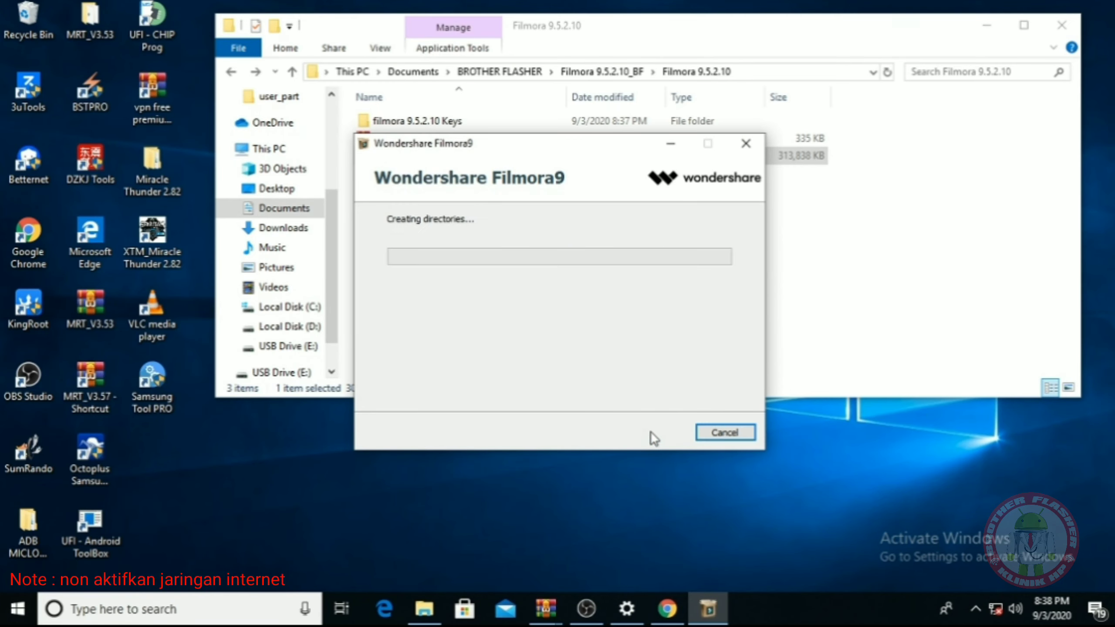
{"action": "left_click_drag", "start_coordinate": [559, 147], "coordinate": [640, 145]}
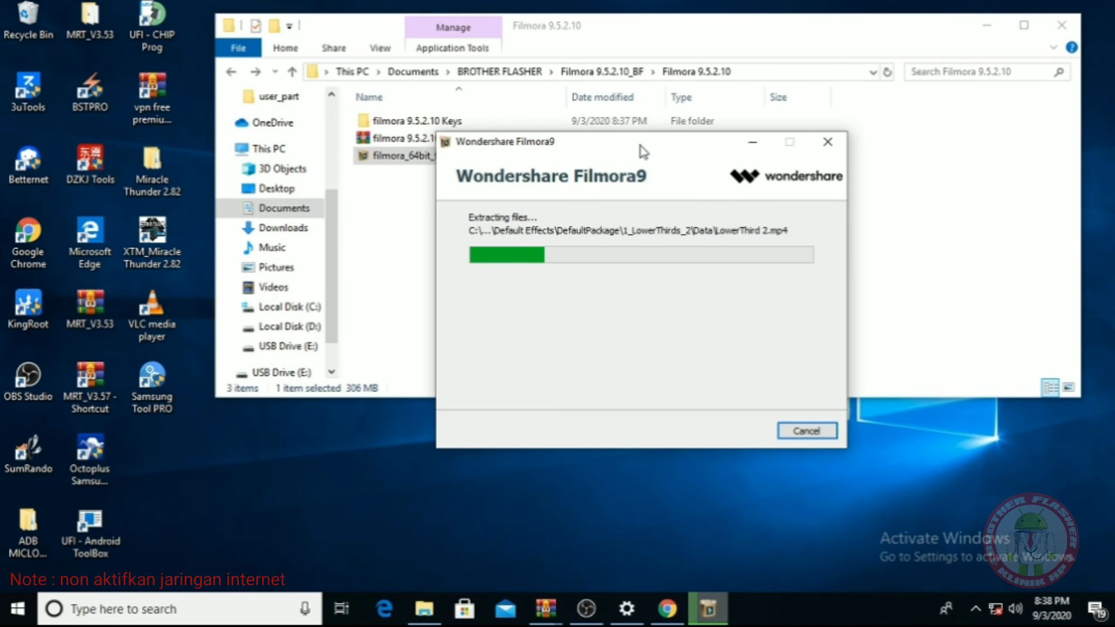
{"action": "mouse_move", "coordinate": [997, 614]}
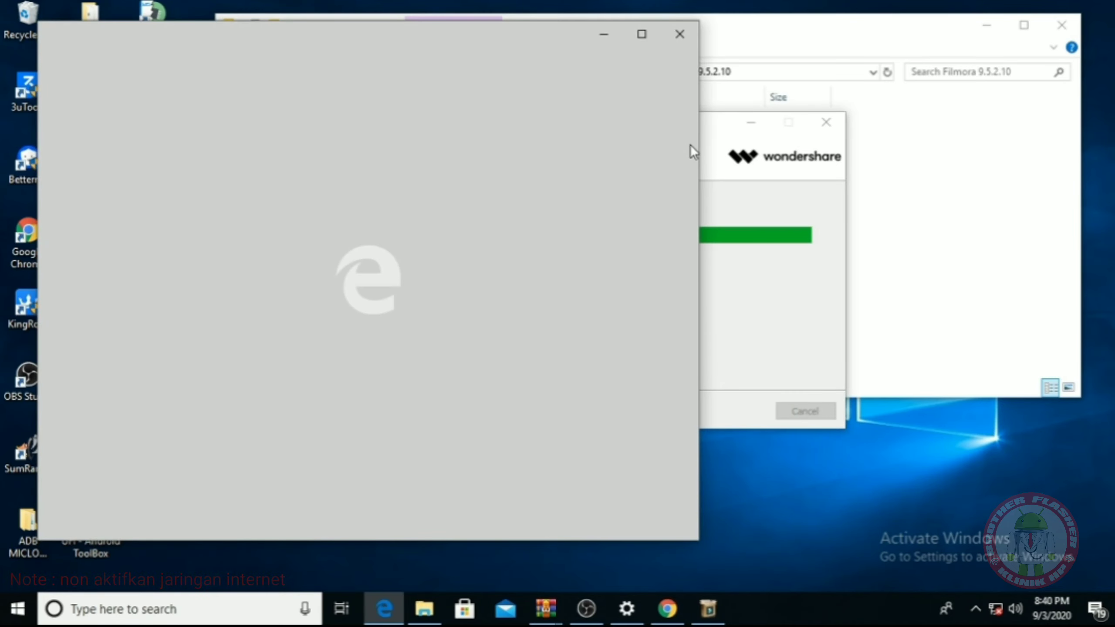
{"action": "left_click", "coordinate": [679, 34]}
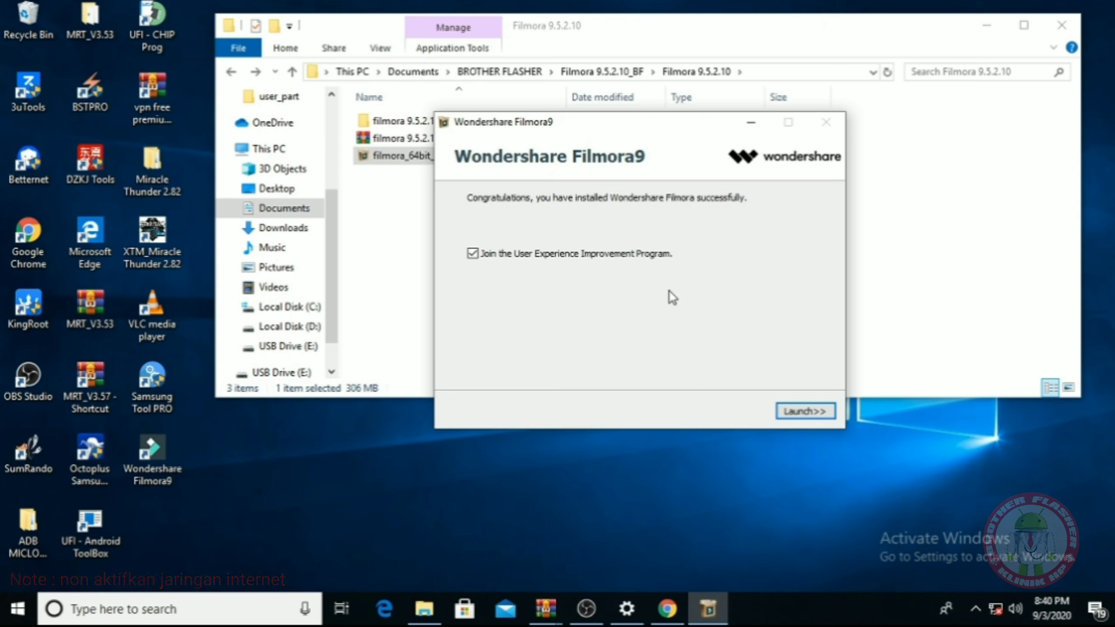
- Opt out of the User Experience Improvement Program and launch Filmora9, with the file window minimized
{"action": "left_click", "coordinate": [472, 253]}
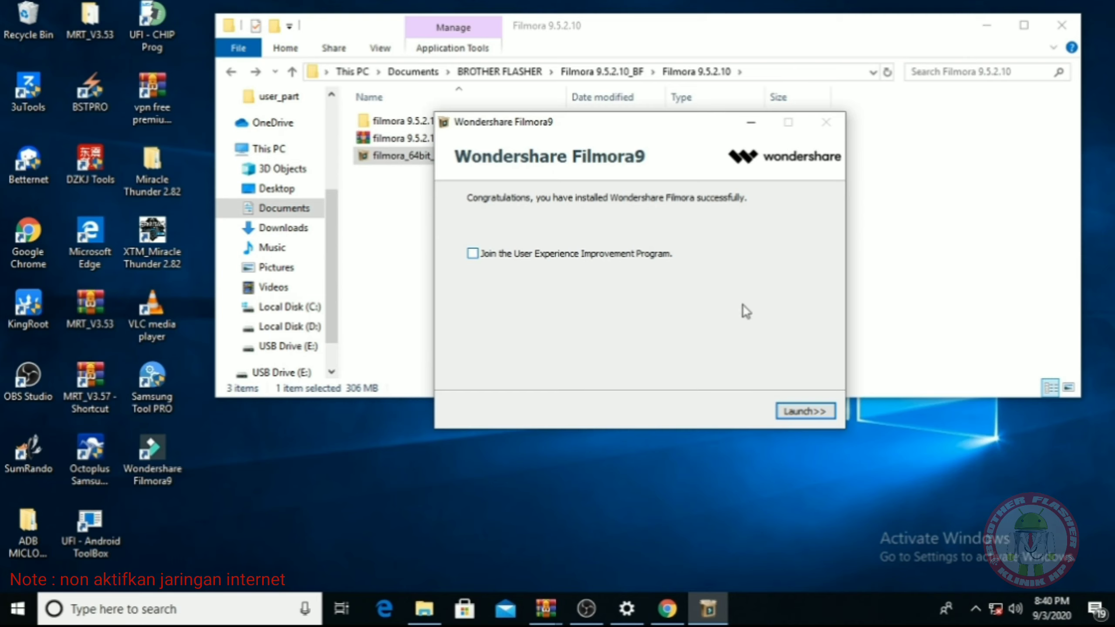
{"action": "left_click", "coordinate": [807, 412]}
{"action": "left_click", "coordinate": [980, 32]}
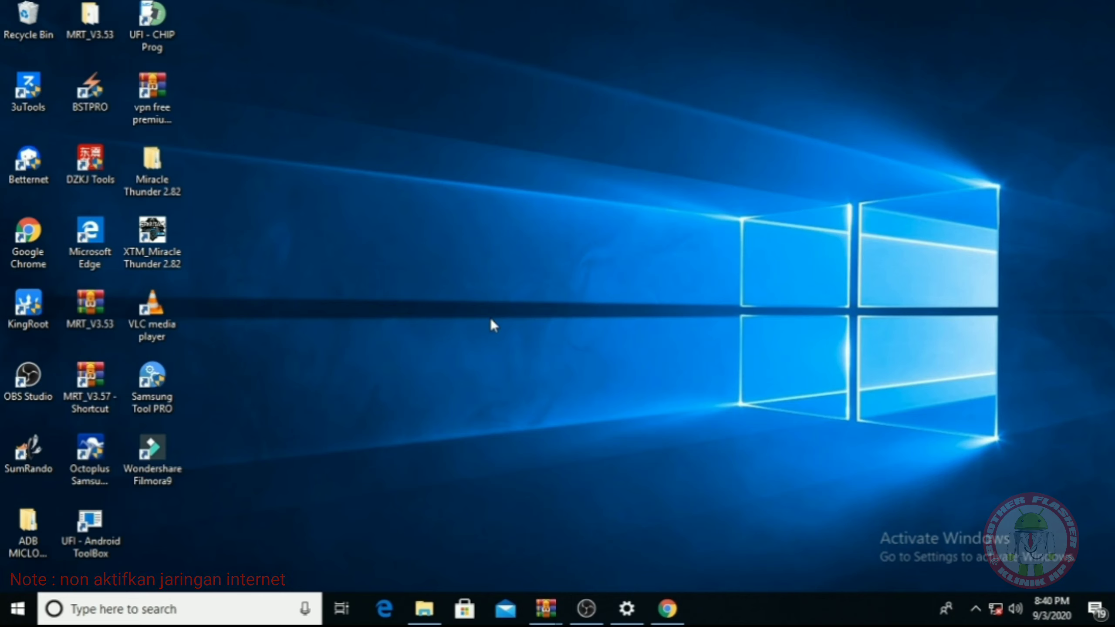
{"action": "right_click", "coordinate": [503, 135]}
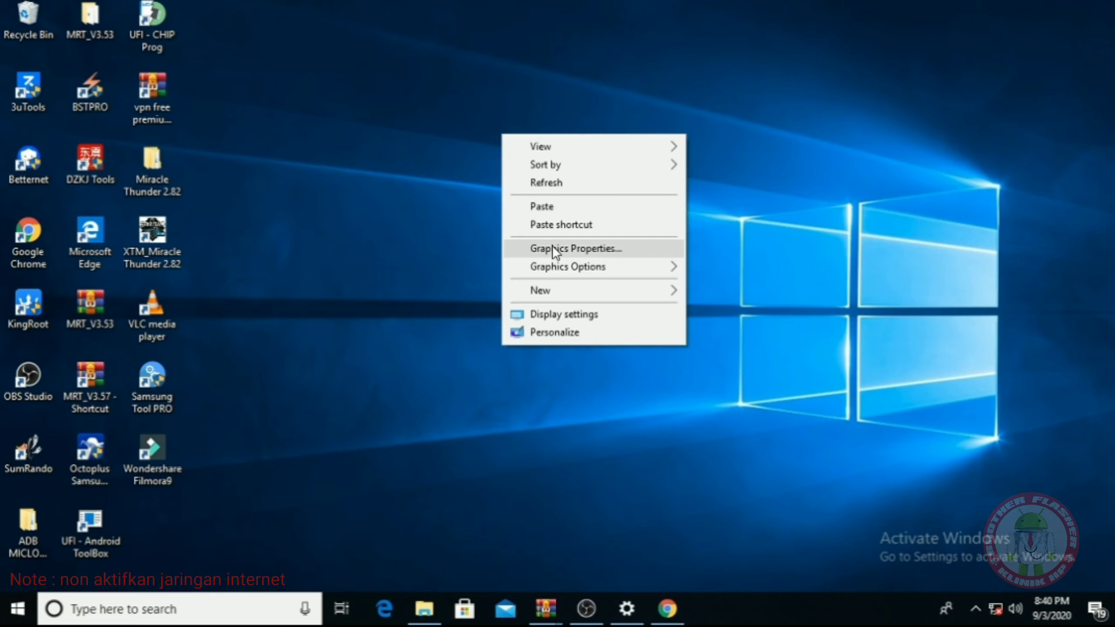
{"action": "left_click", "coordinate": [557, 192]}
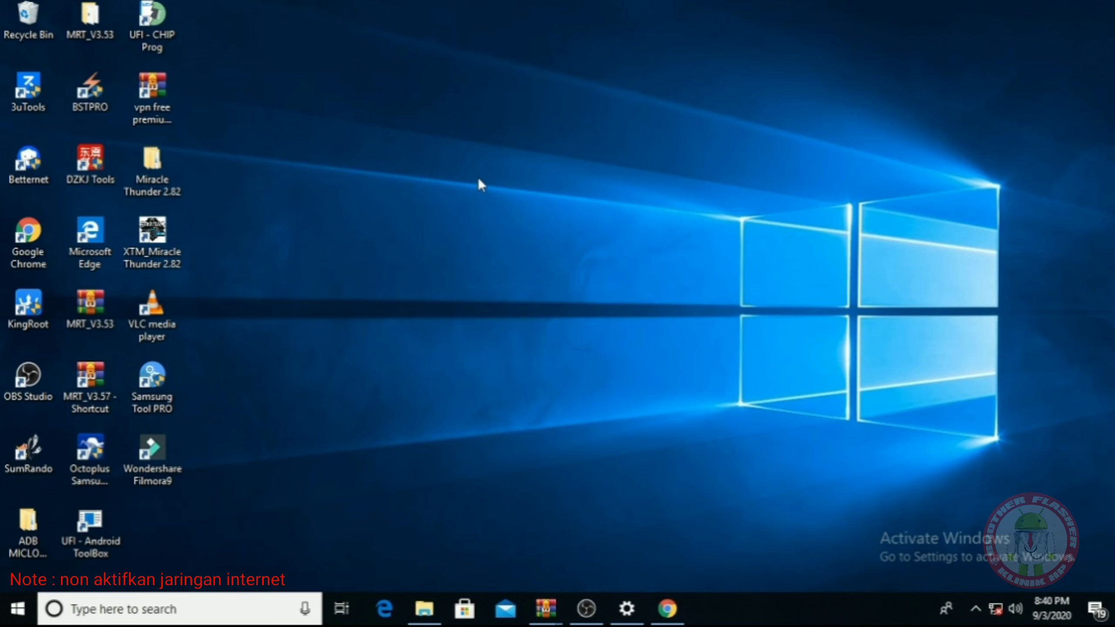
{"action": "right_click", "coordinate": [479, 176]}
{"action": "left_click", "coordinate": [532, 225]}
{"action": "right_click", "coordinate": [488, 165]}
{"action": "left_click", "coordinate": [529, 214]}
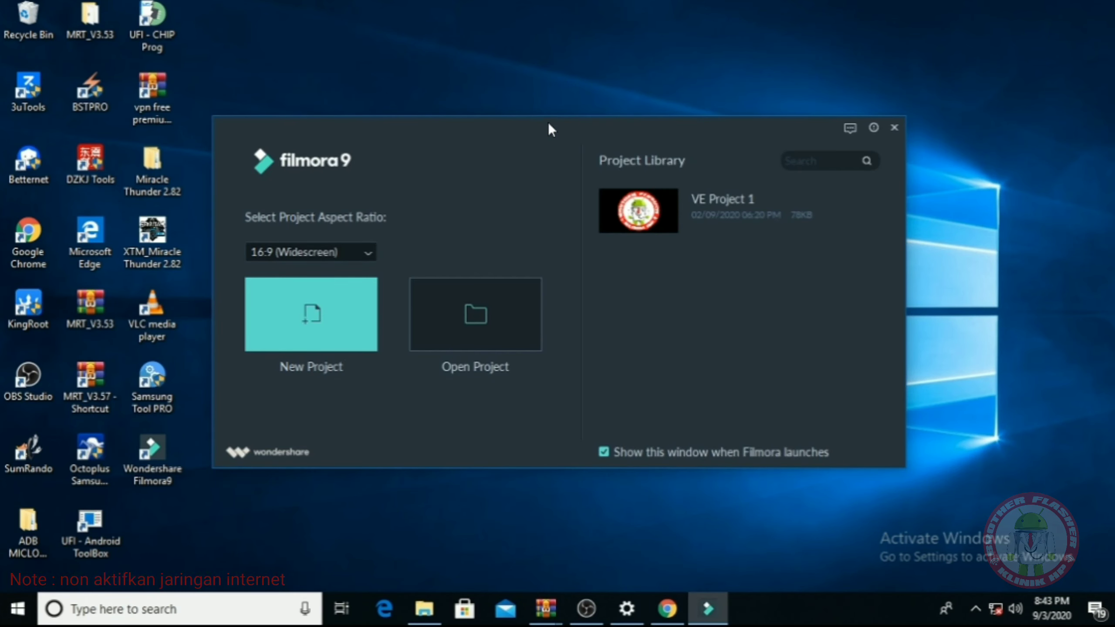
- Start a new 16:9 widescreen project, dismiss the free trial dialog, and close Filmora9
{"action": "left_click", "coordinate": [321, 329]}
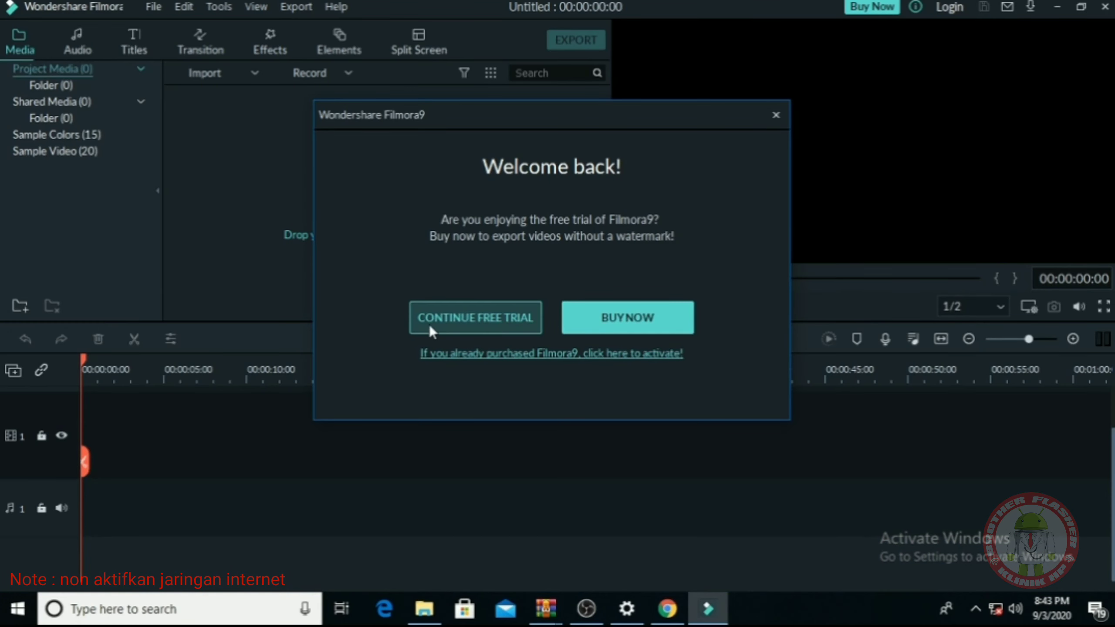
{"action": "mouse_move", "coordinate": [549, 115]}
{"action": "left_mouse_down"}
{"action": "mouse_move", "coordinate": [409, 120]}
{"action": "mouse_move", "coordinate": [637, 75]}
{"action": "mouse_move", "coordinate": [488, 99]}
{"action": "mouse_move", "coordinate": [497, 92]}
{"action": "left_mouse_up"}
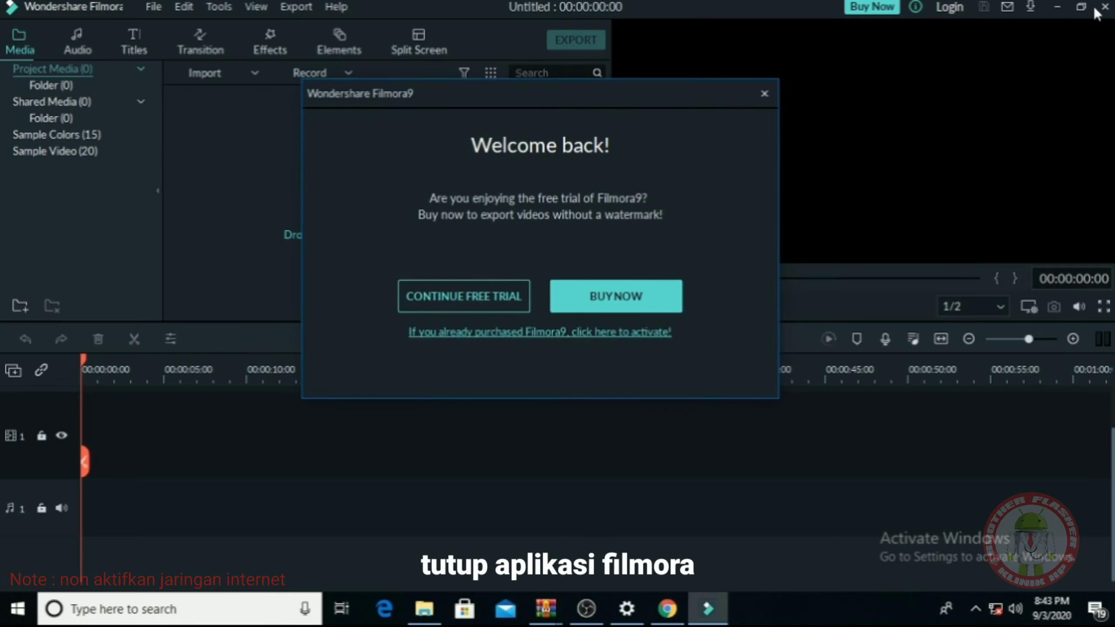
{"action": "left_click", "coordinate": [764, 93]}
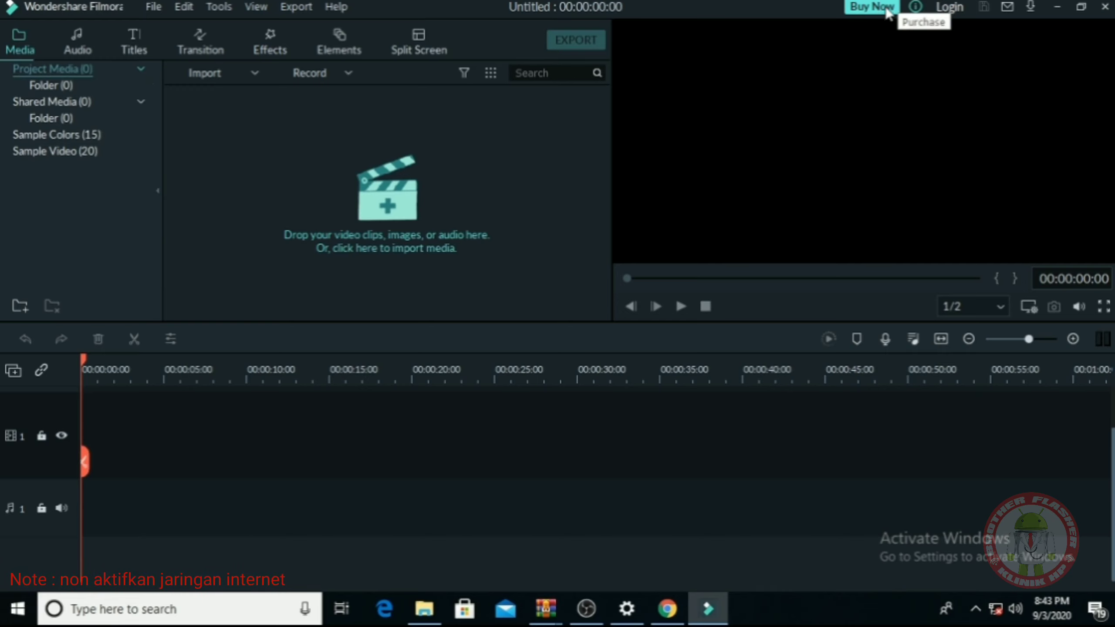
{"action": "left_click", "coordinate": [1105, 6]}
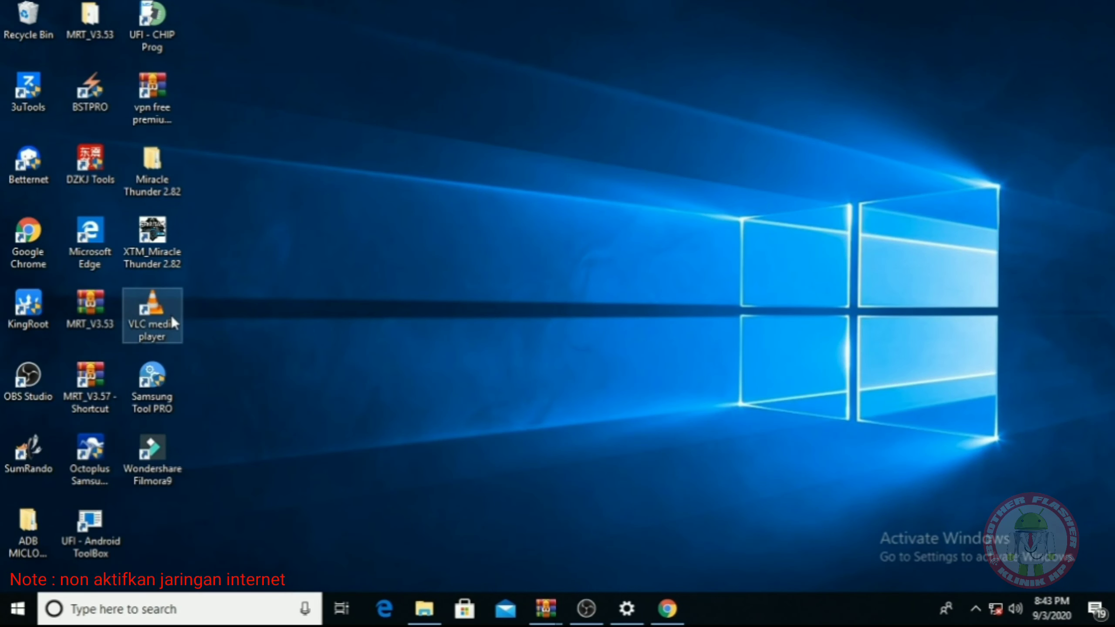
- Bring back the Filmora 9.5.2.10 file window and open the innermost Keys folder inside filmora 9.5.2.10 Keys
{"action": "left_click", "coordinate": [423, 611]}
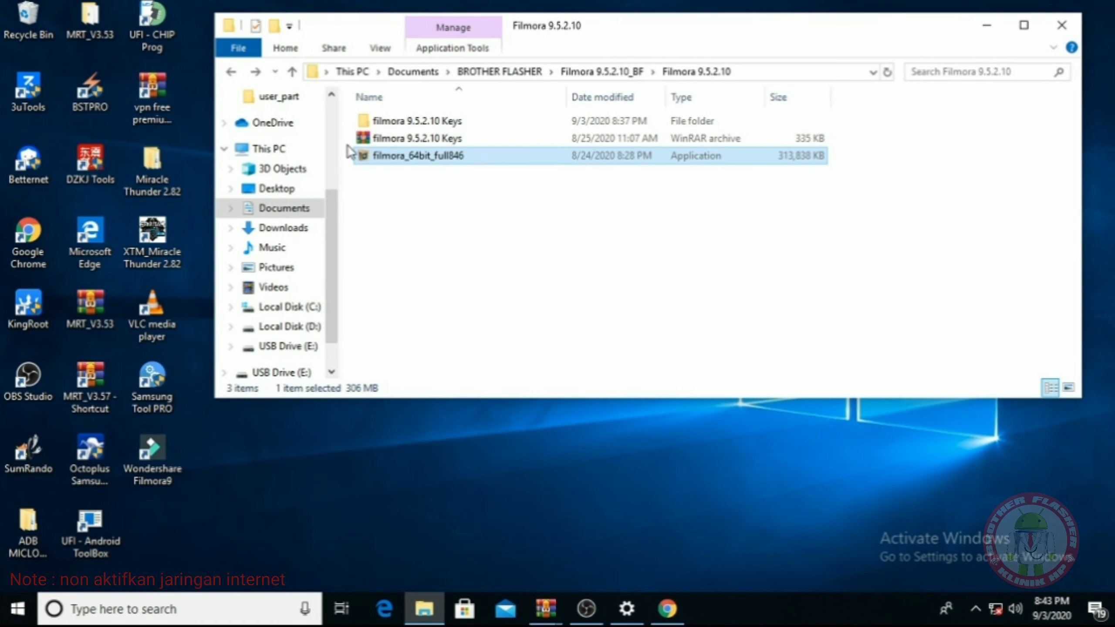
{"action": "double_click", "coordinate": [388, 121]}
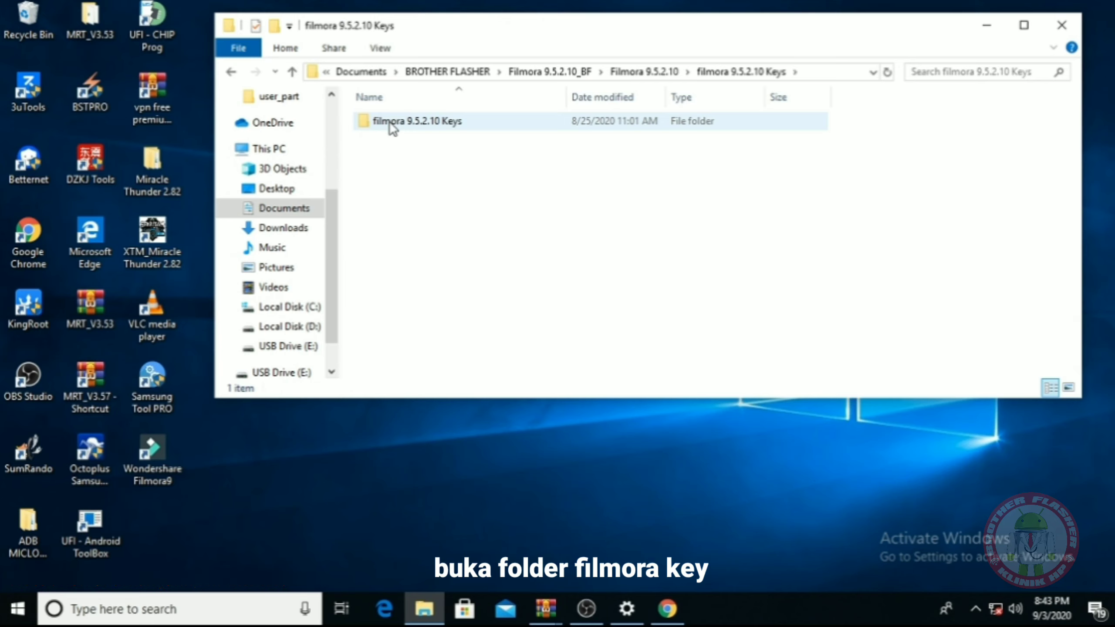
{"action": "left_click", "coordinate": [232, 71]}
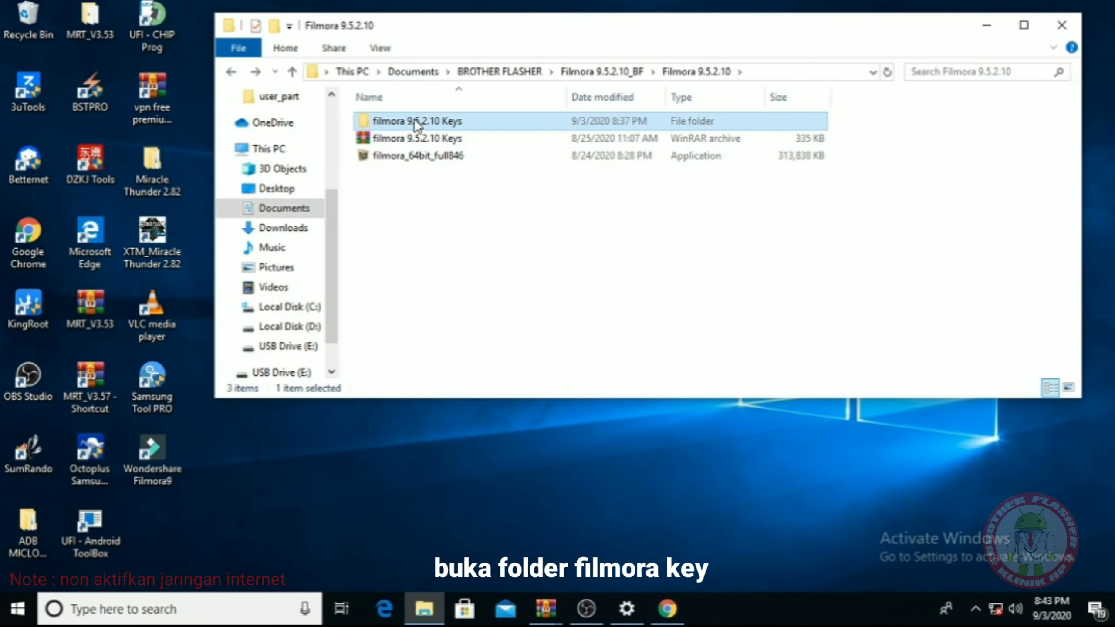
{"action": "double_click", "coordinate": [414, 119]}
{"action": "left_click", "coordinate": [415, 122]}
{"action": "double_click", "coordinate": [415, 122]}
{"action": "left_click", "coordinate": [406, 122]}
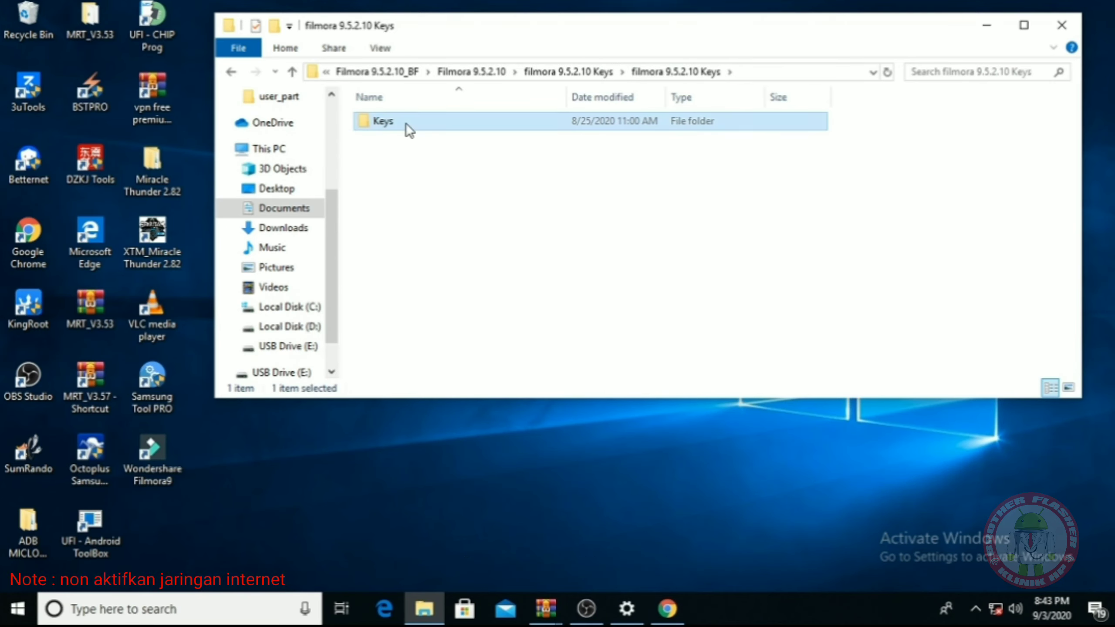
{"action": "double_click", "coordinate": [405, 122]}
- Copy all four DLL files from the Keys folder and minimize the file window
{"action": "left_click_drag", "start_coordinate": [404, 221], "coordinate": [415, 113]}
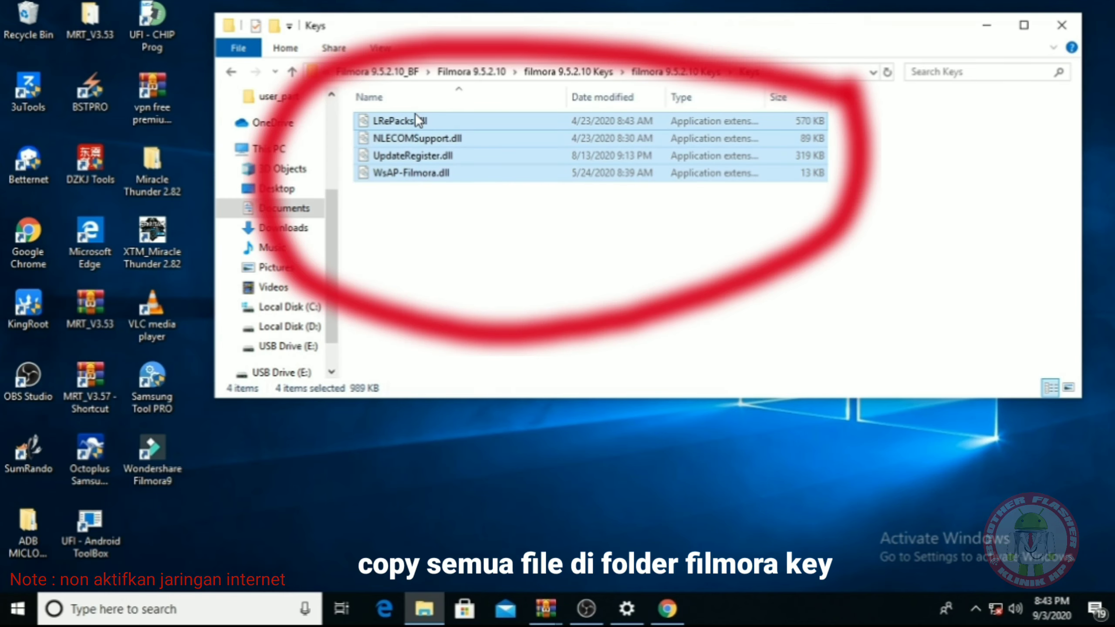
{"action": "right_click", "coordinate": [381, 118]}
{"action": "left_click", "coordinate": [412, 348]}
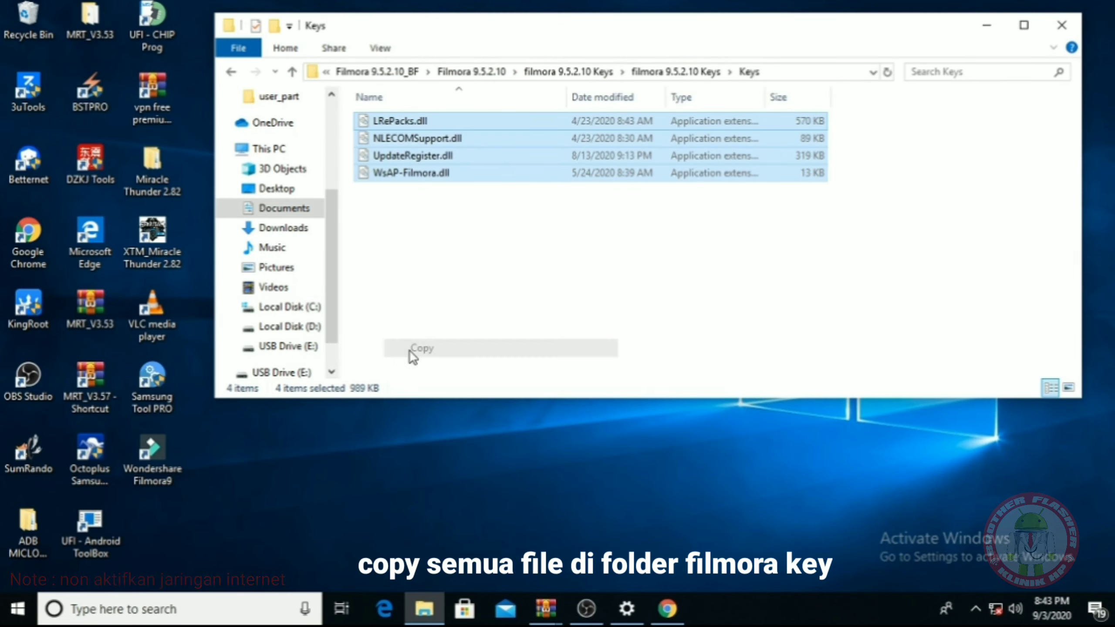
{"action": "left_click", "coordinate": [986, 25]}
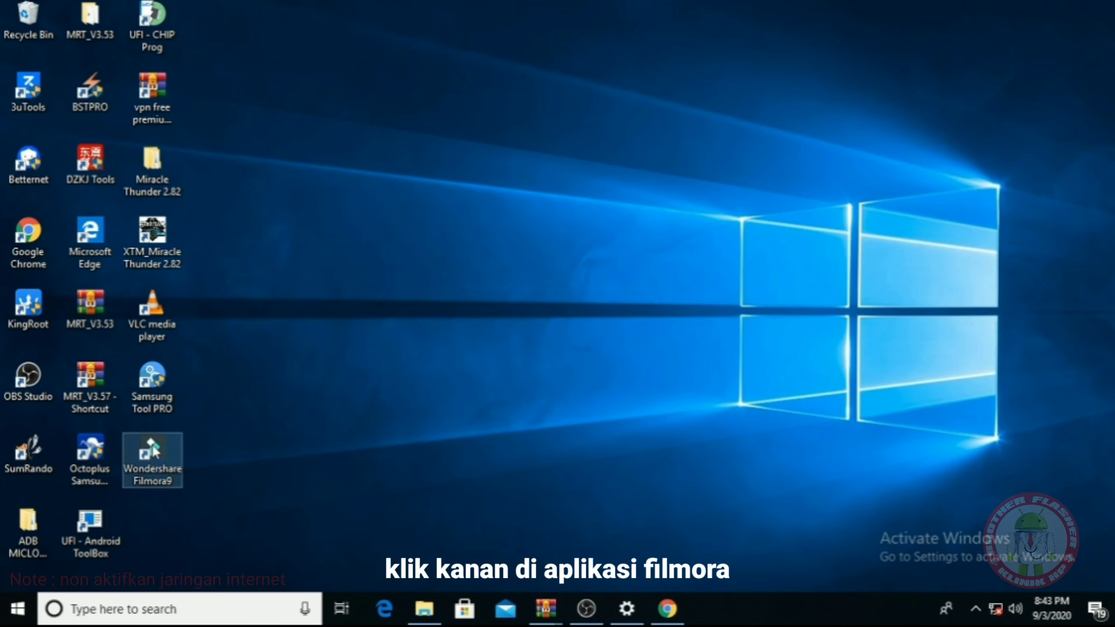
- Paste the copied DLL files into the Wondershare Filmora9 shortcut's file location, replacing the files with the same names, and close the folder
{"action": "right_click", "coordinate": [158, 453]}
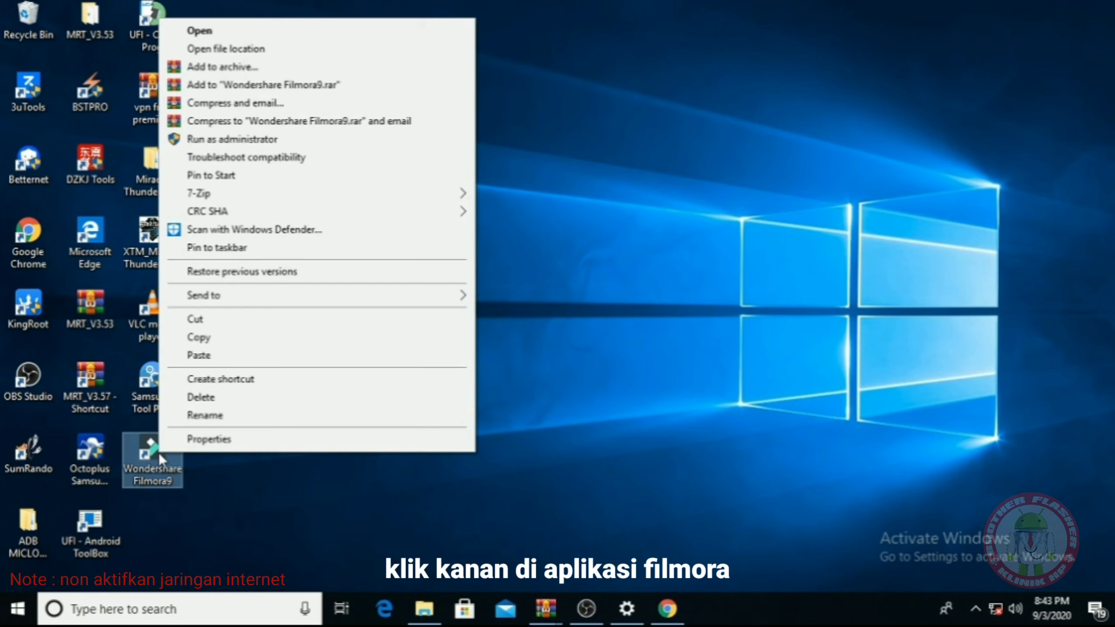
{"action": "left_click", "coordinate": [237, 49]}
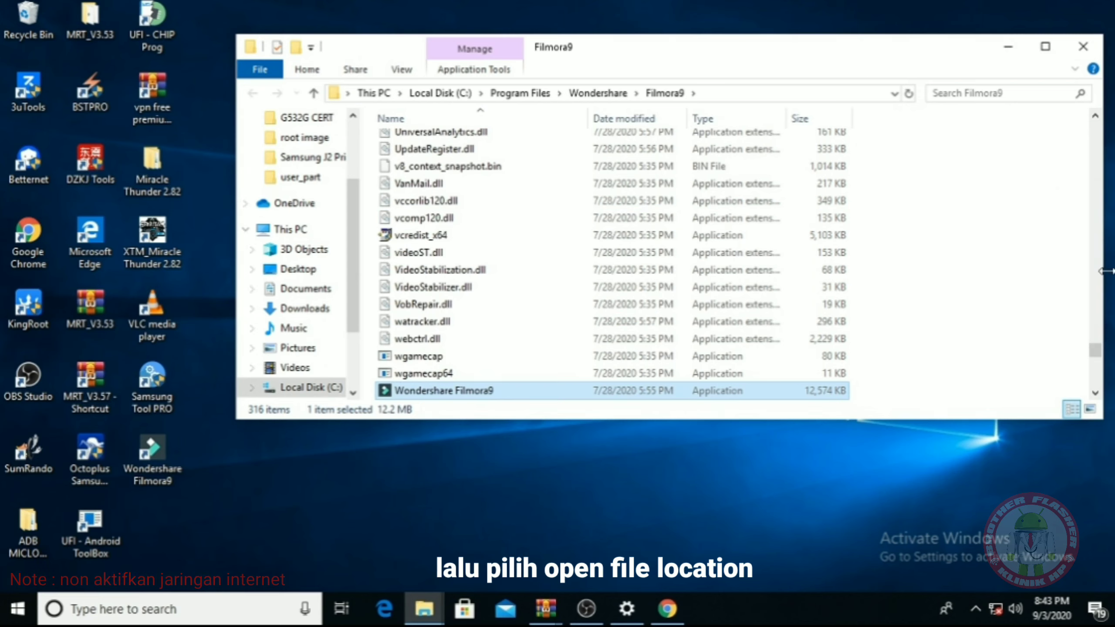
{"action": "mouse_move", "coordinate": [1095, 354]}
{"action": "left_mouse_down"}
{"action": "mouse_move", "coordinate": [1095, 133]}
{"action": "mouse_move", "coordinate": [1095, 347]}
{"action": "left_mouse_up"}
{"action": "right_click", "coordinate": [920, 255]}
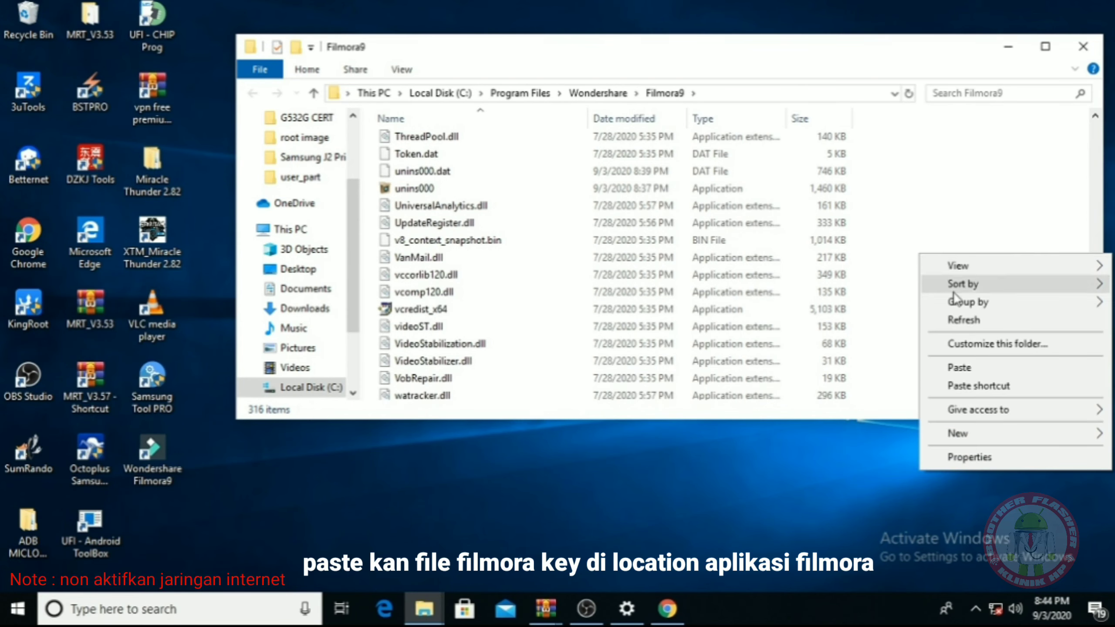
{"action": "left_click", "coordinate": [961, 371]}
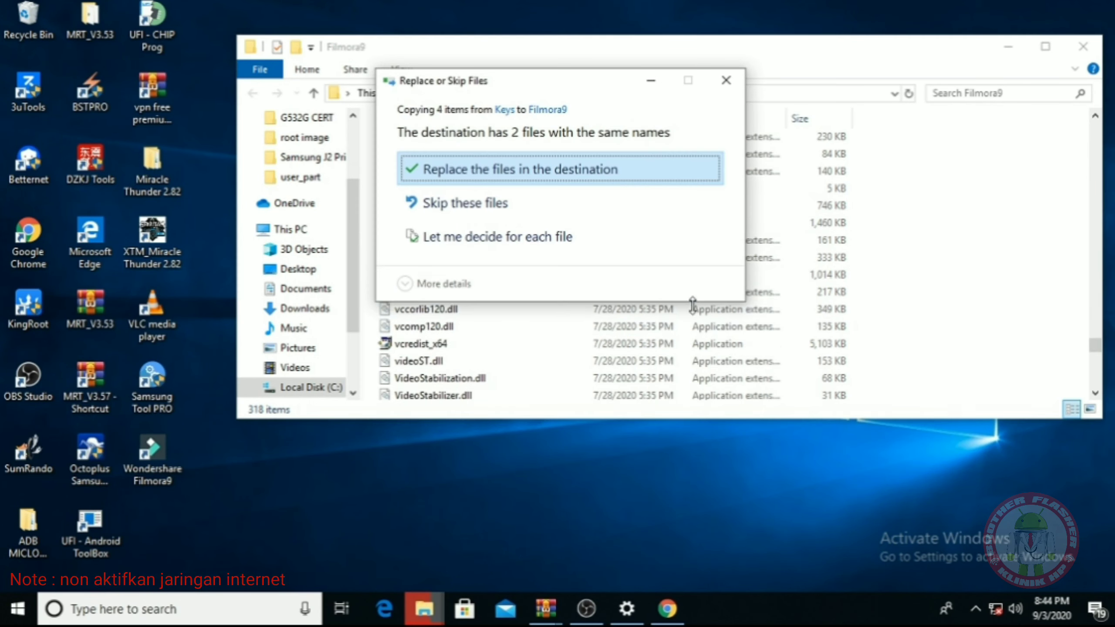
{"action": "left_click", "coordinate": [458, 166]}
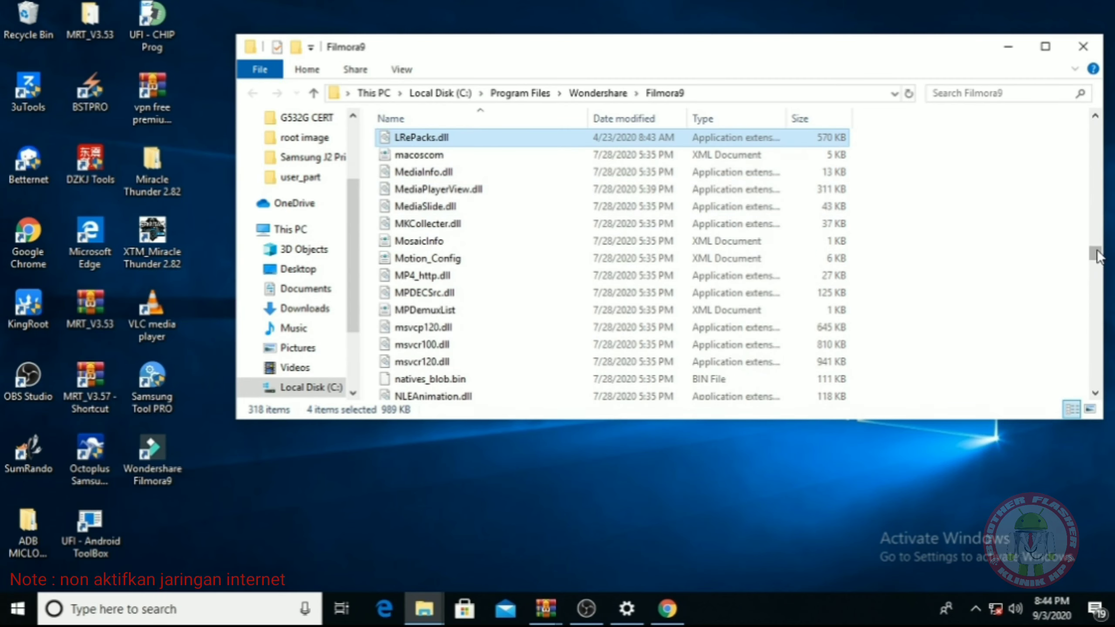
{"action": "left_click_drag", "start_coordinate": [1093, 251], "coordinate": [1067, 169]}
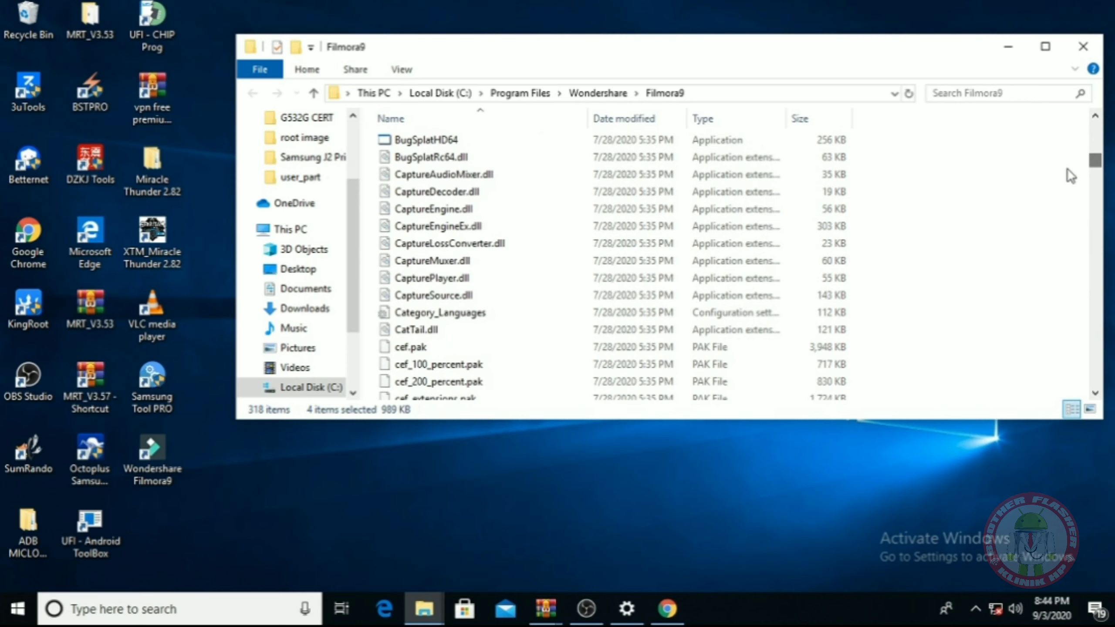
{"action": "left_click", "coordinate": [1082, 46]}
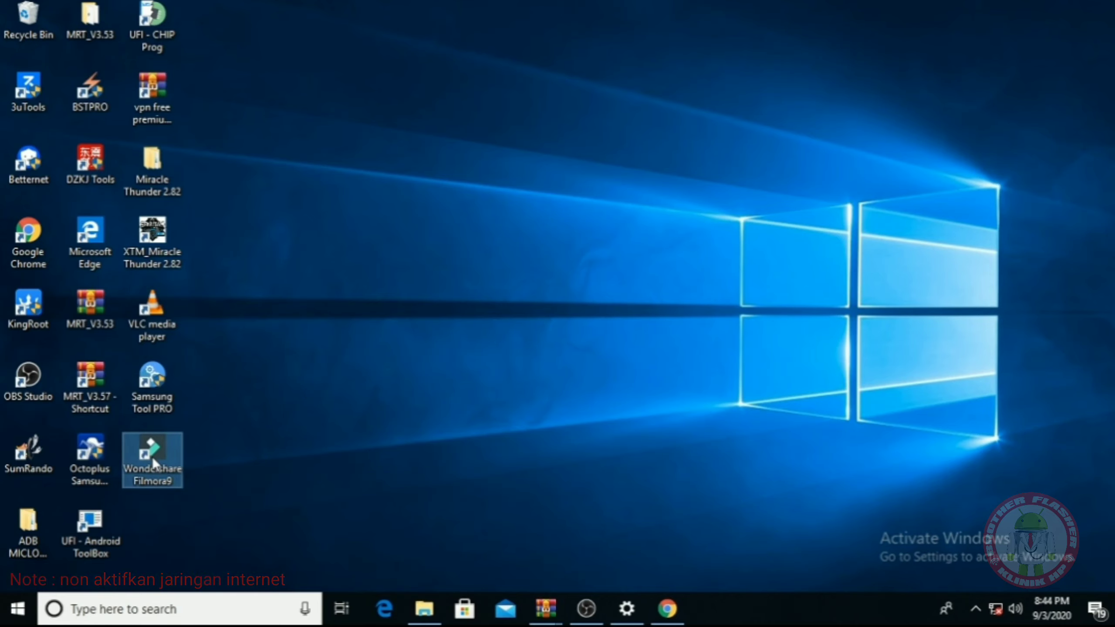
- Run Wondershare Filmora9 as administrator and start a new 16:9 widescreen project
{"action": "right_click", "coordinate": [152, 456]}
{"action": "left_click", "coordinate": [210, 144]}
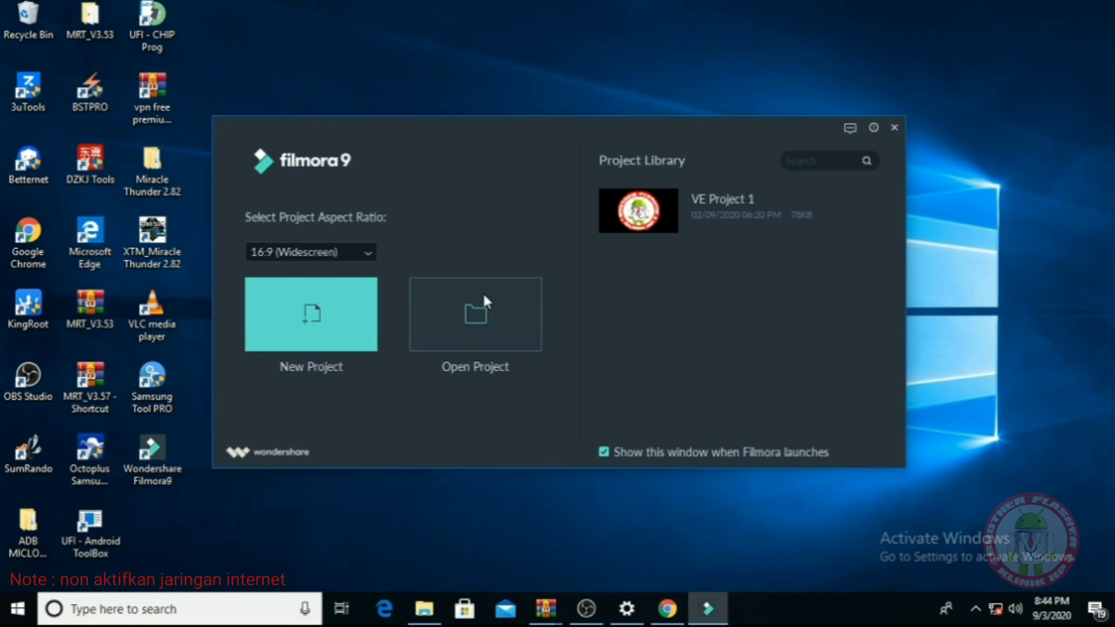
{"action": "left_click", "coordinate": [301, 318]}
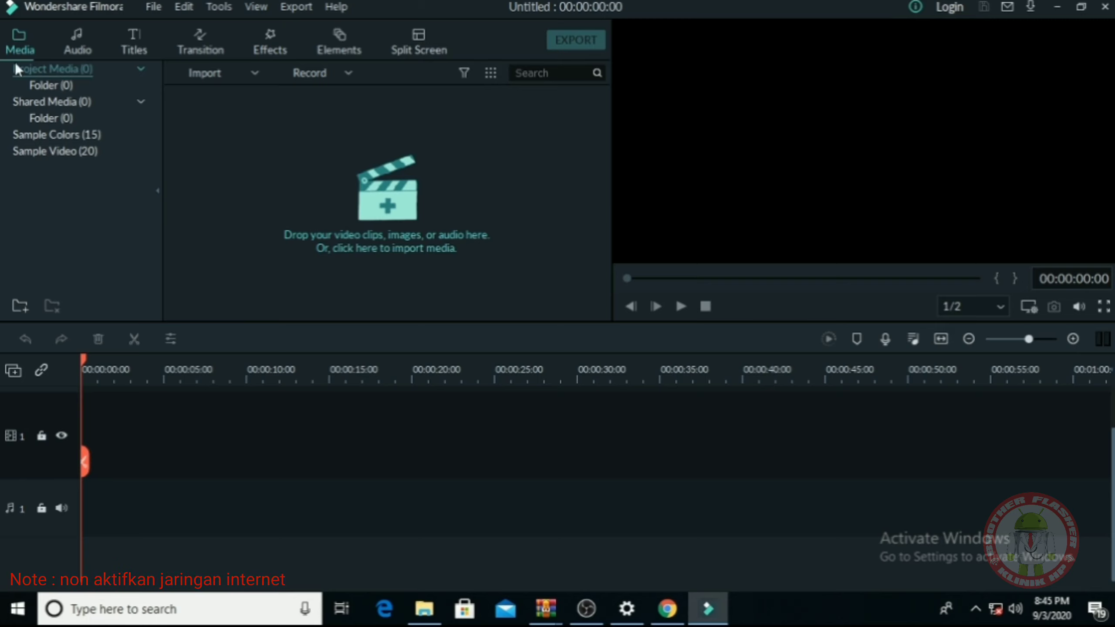
- Look through the File commands and browse the Music and Pictures folders for a project to open
{"action": "left_click", "coordinate": [153, 9]}
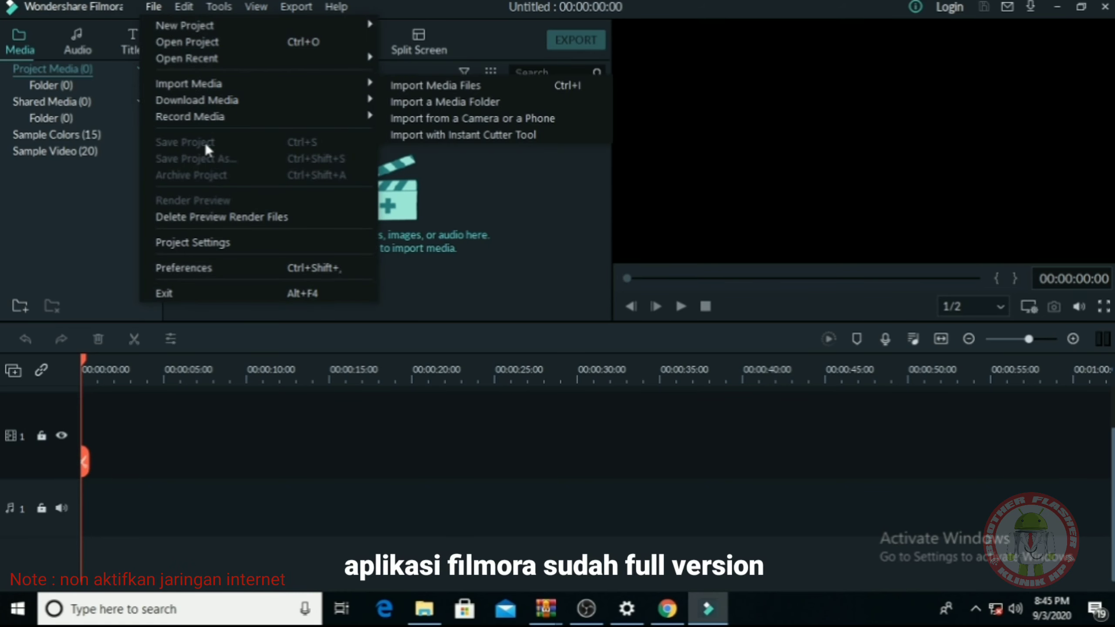
{"action": "left_click", "coordinate": [150, 5]}
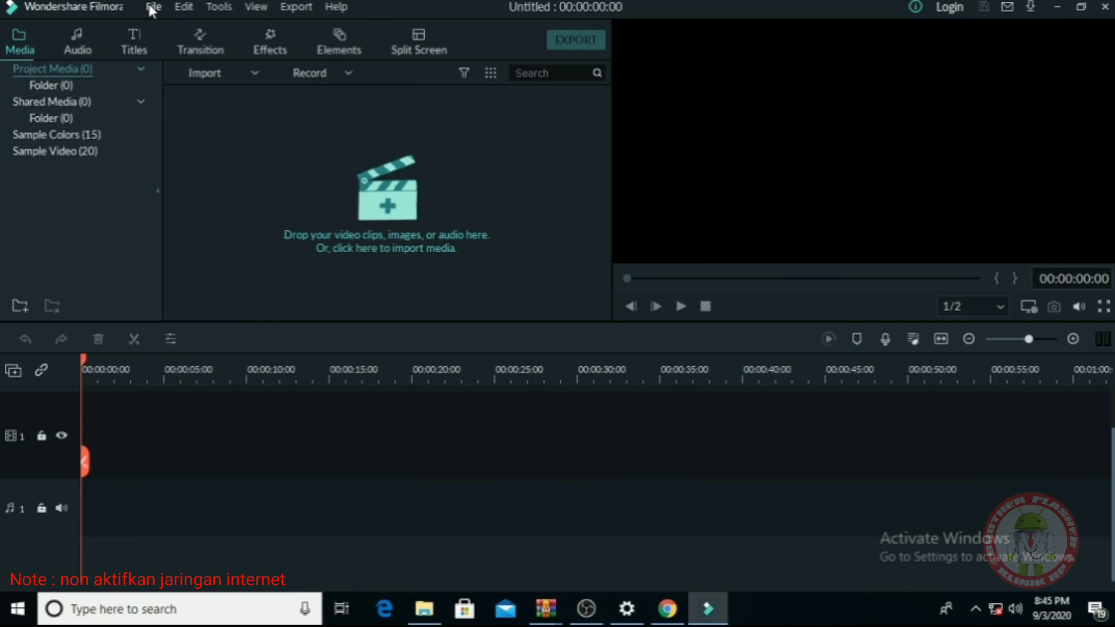
{"action": "left_click", "coordinate": [149, 5]}
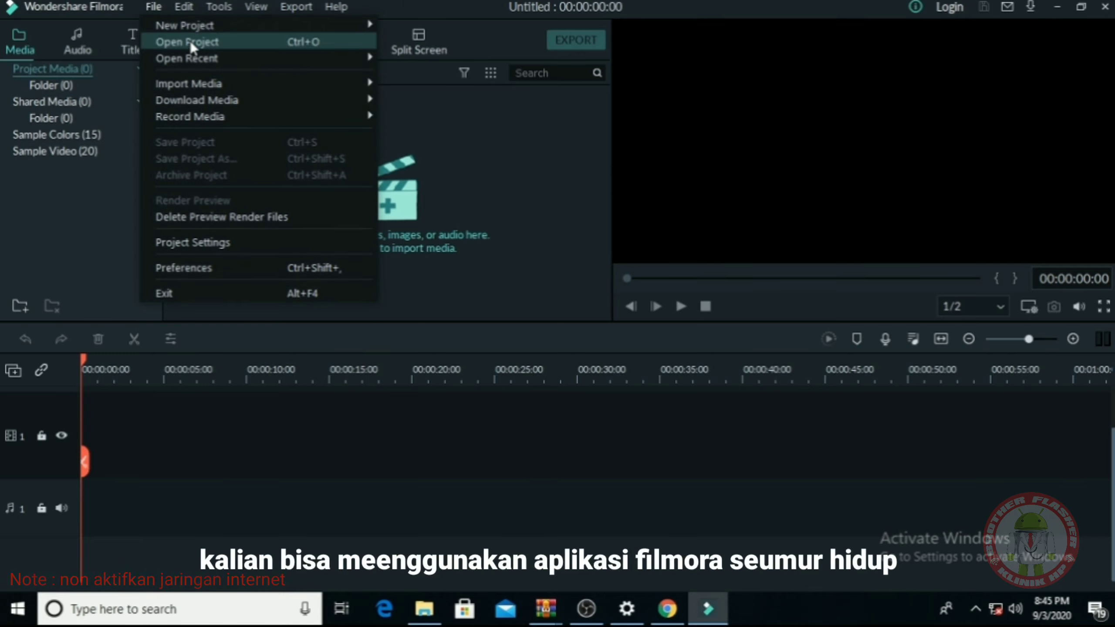
{"action": "left_click", "coordinate": [164, 70]}
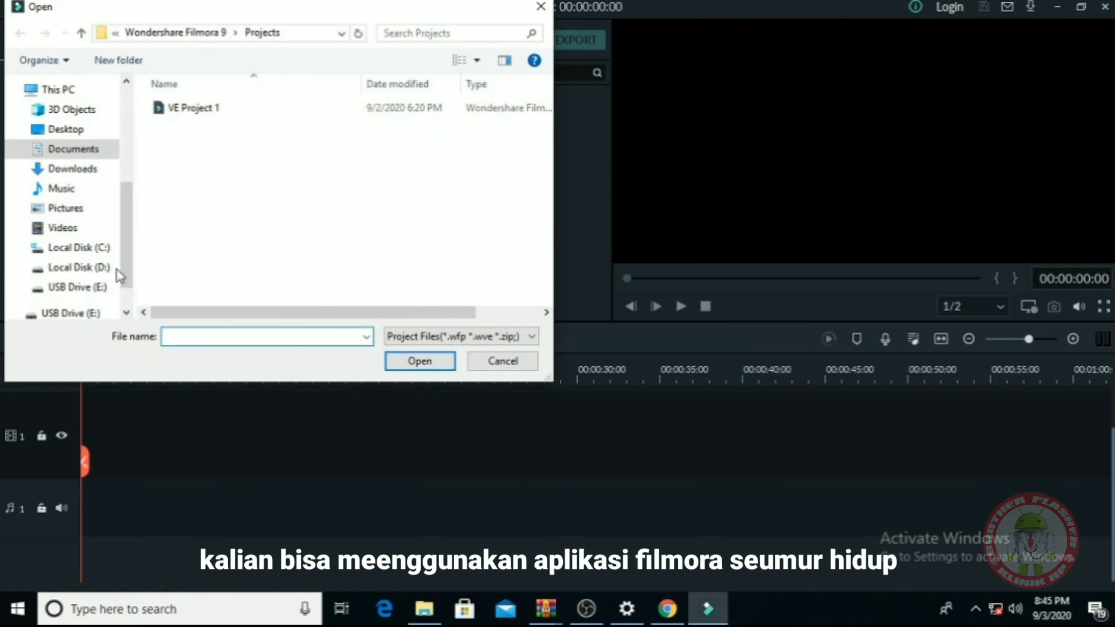
{"action": "left_click", "coordinate": [90, 213]}
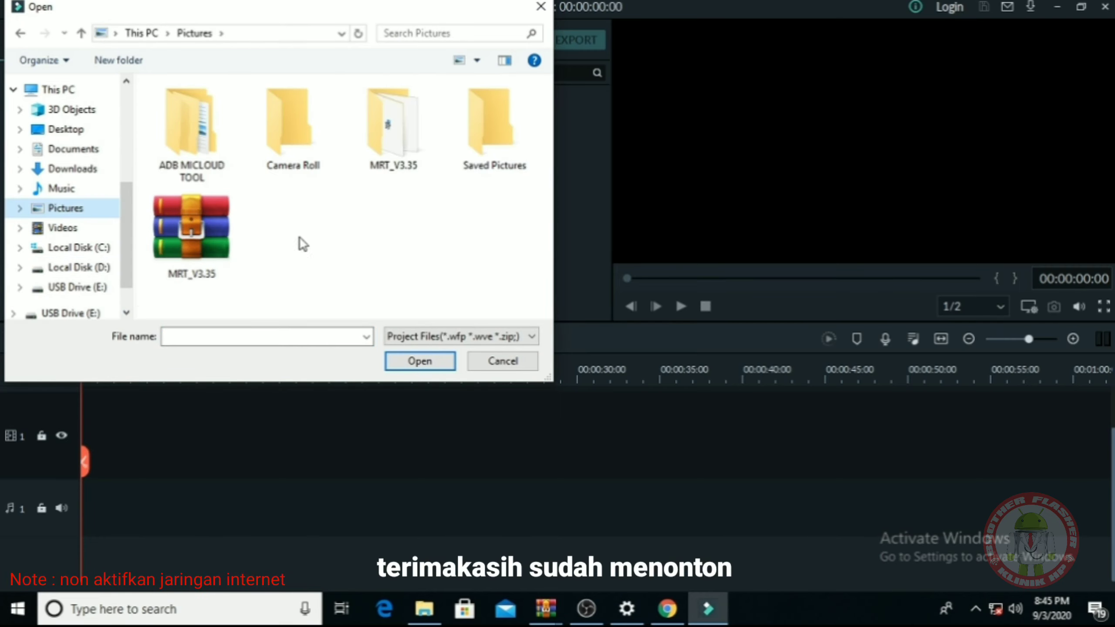
{"action": "left_click", "coordinate": [70, 190]}
{"action": "left_click", "coordinate": [77, 209]}
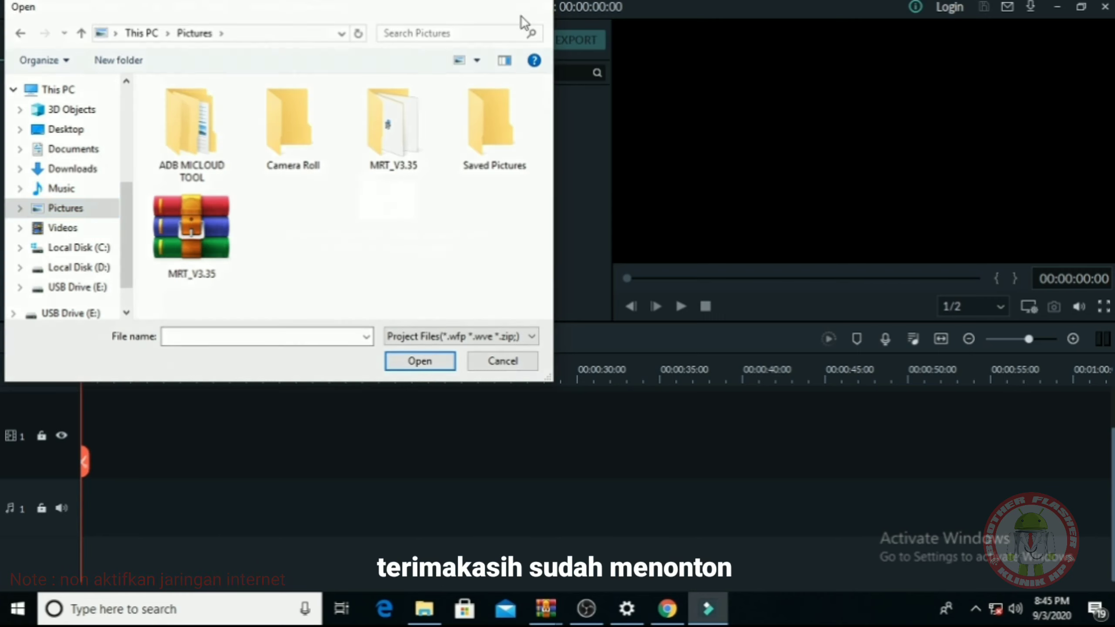